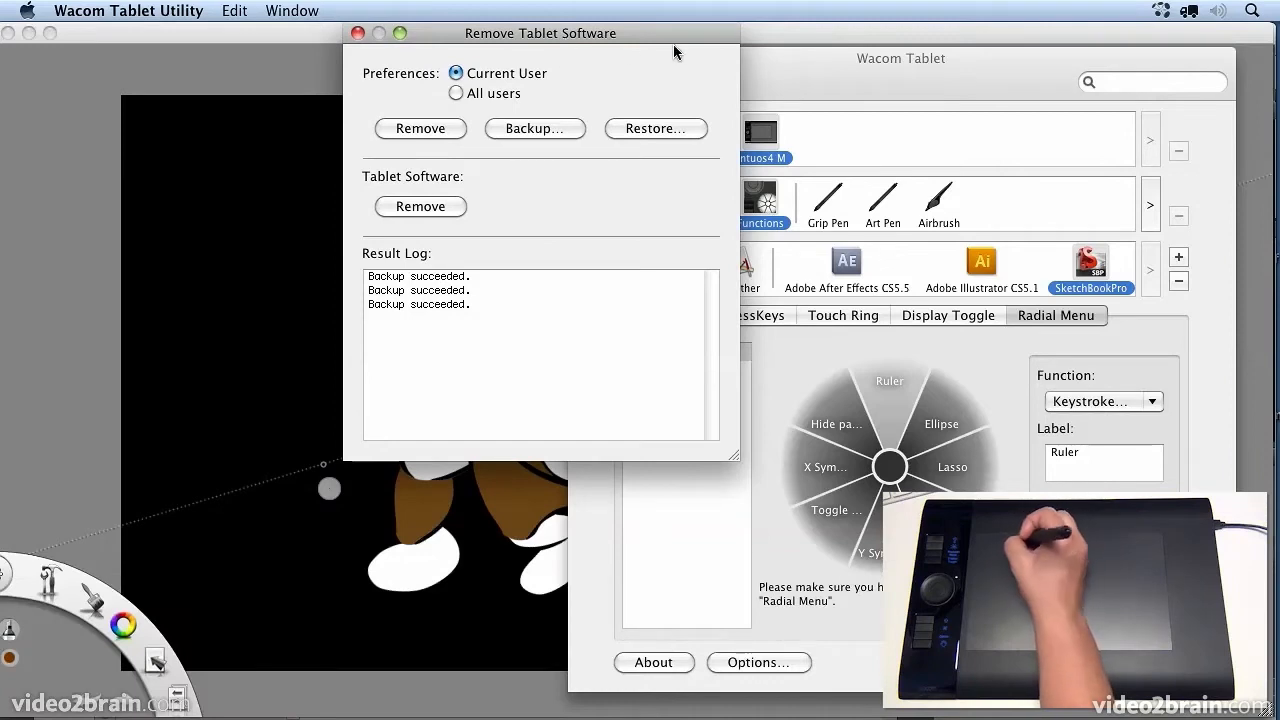
- View the Spotlight results for wacom, and open and dismiss the backup dialog for the current user's tablet preferences
left_click(1252, 11)
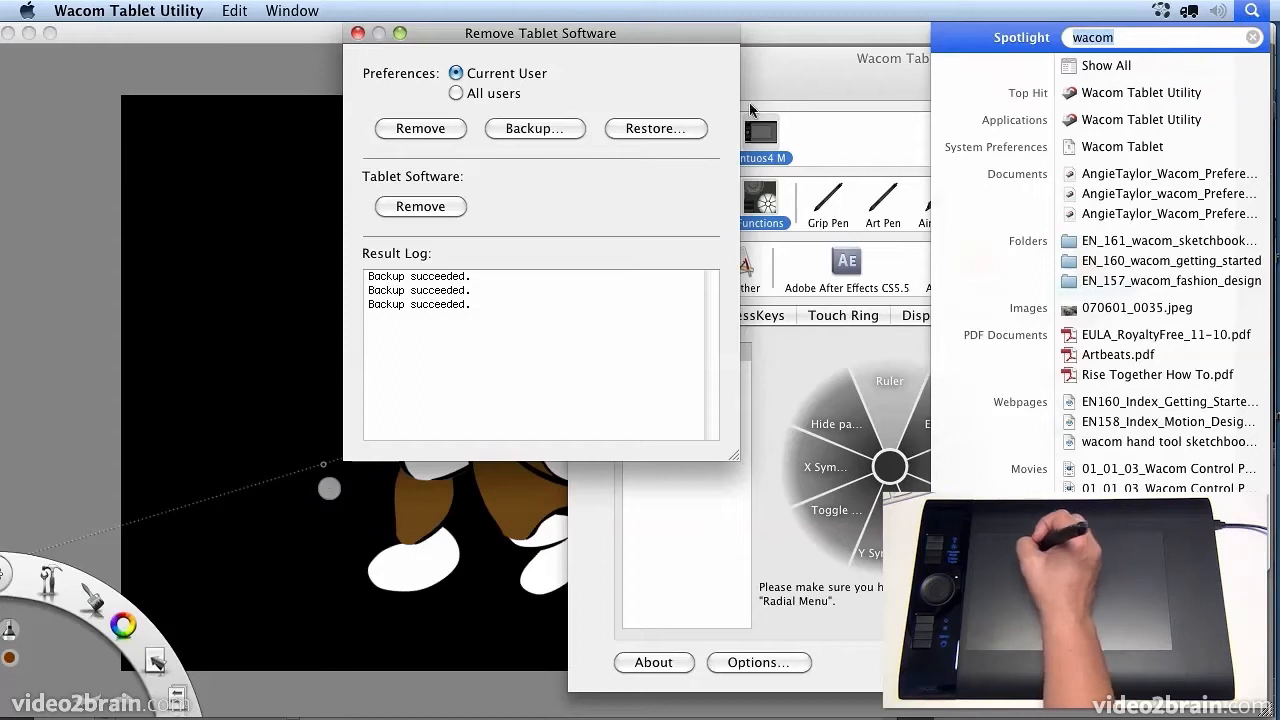
left_click_drag(663, 46, 660, 46)
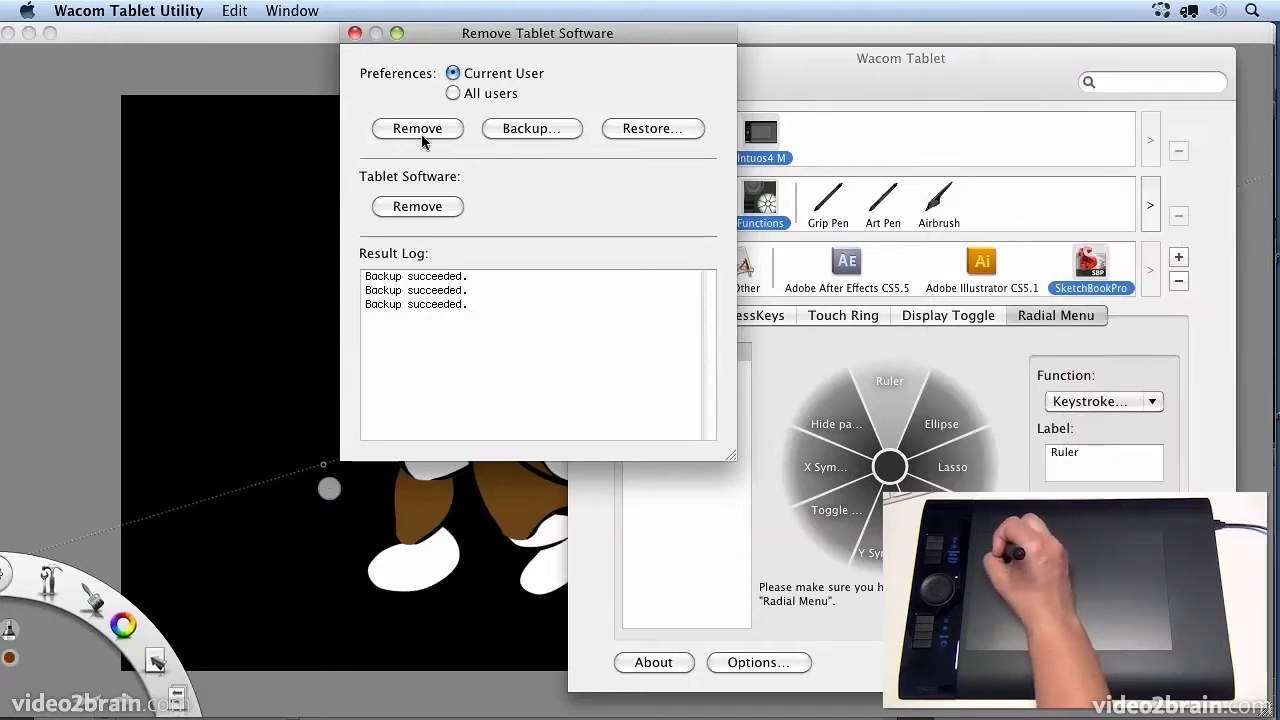
left_click(537, 130)
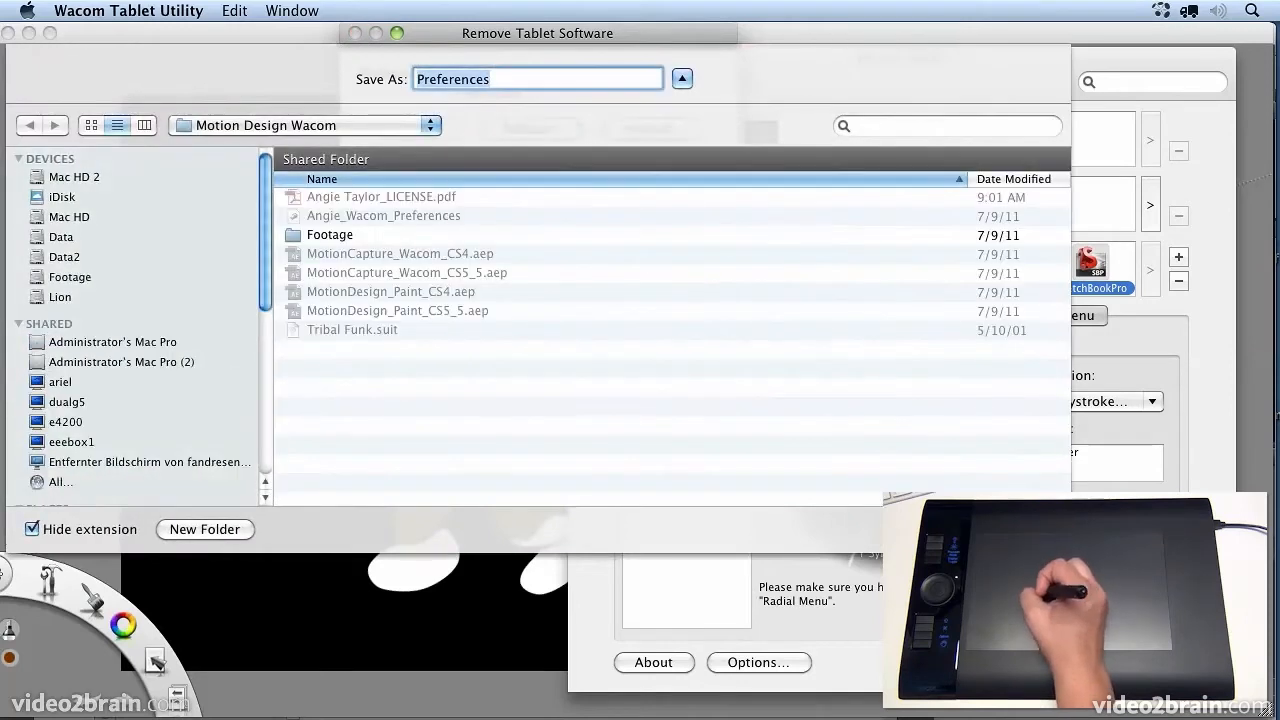
key("Return")
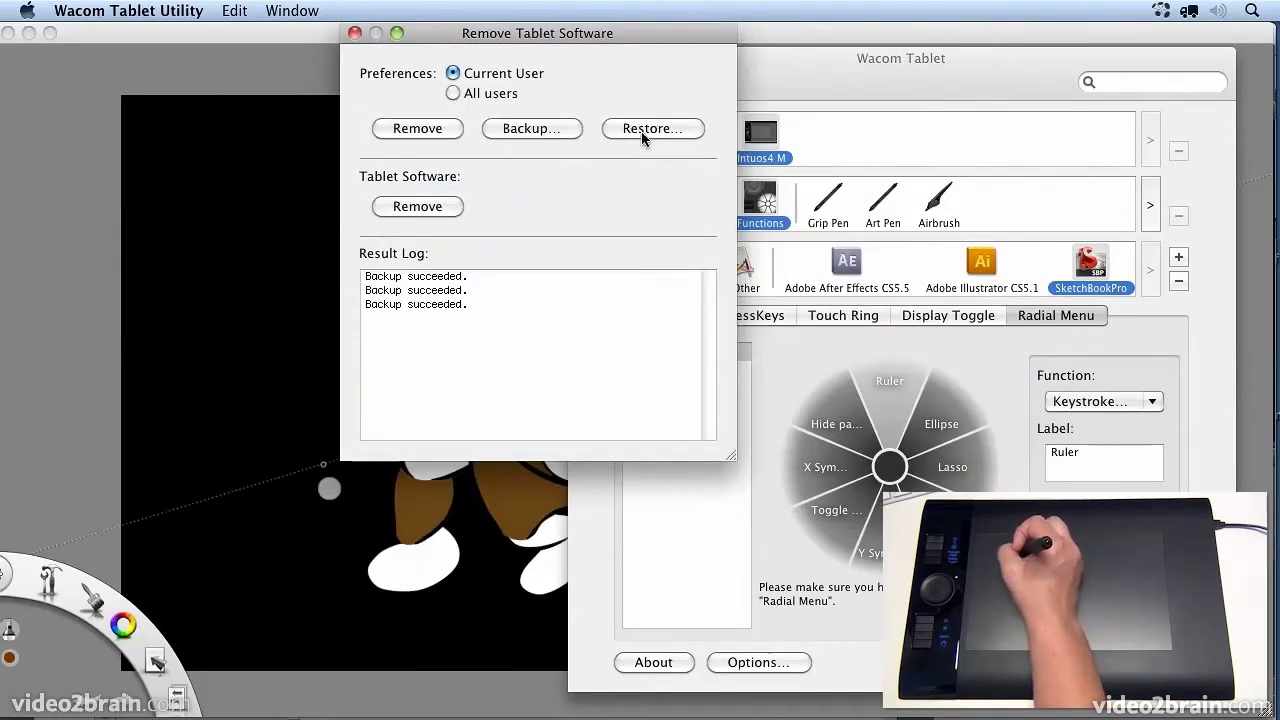
- Open the preferences restore dialog, select the saved Wacom preferences file, cancel without restoring, and close the Wacom Tablet Utility
left_click(652, 130)
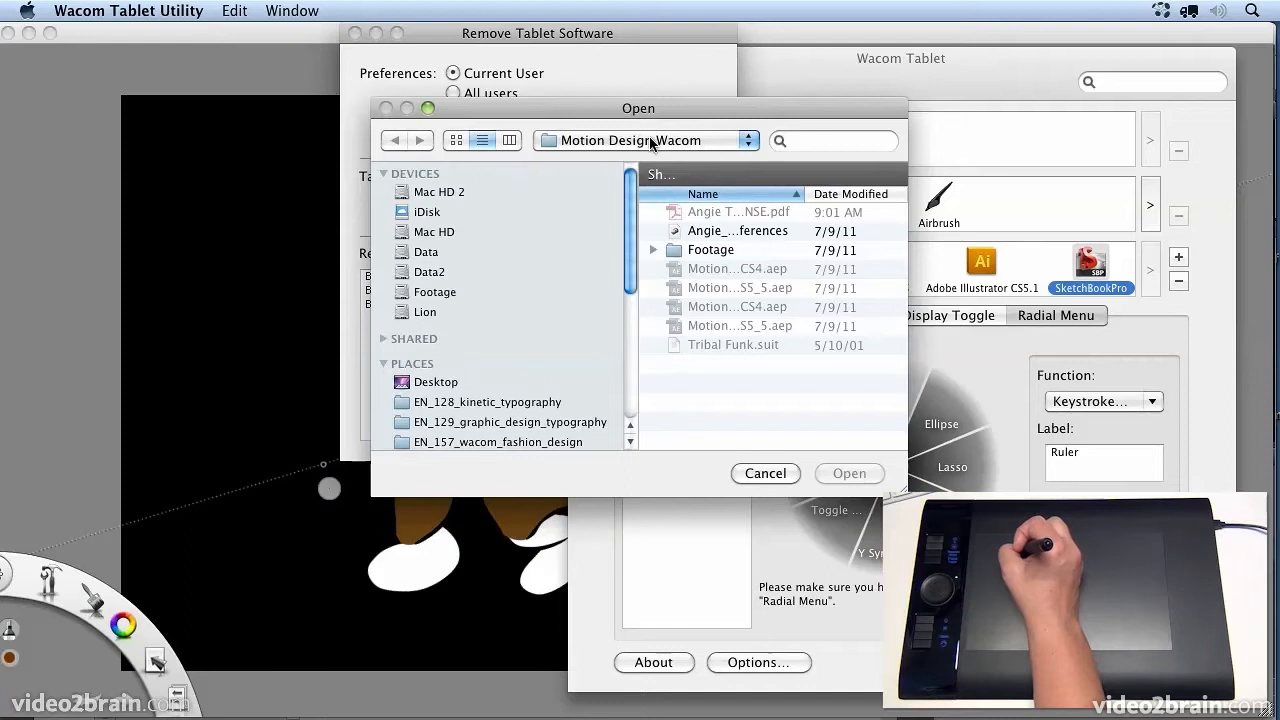
left_click(715, 232)
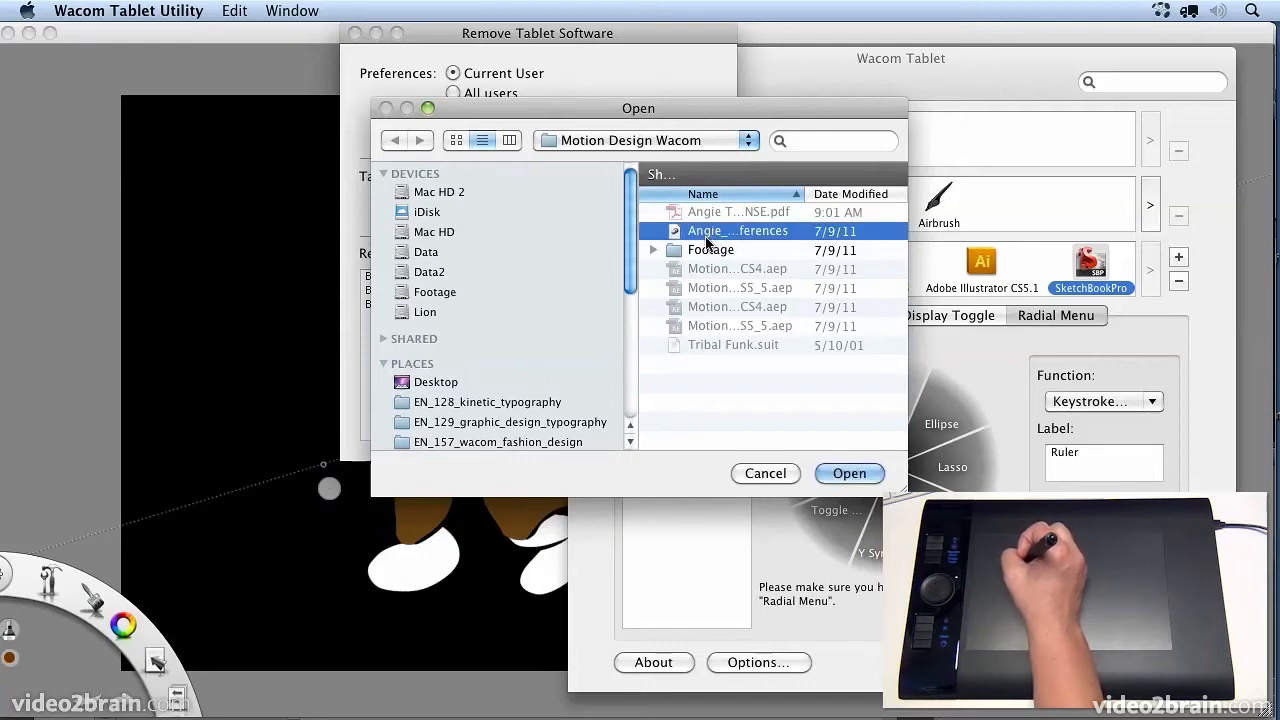
left_click(765, 474)
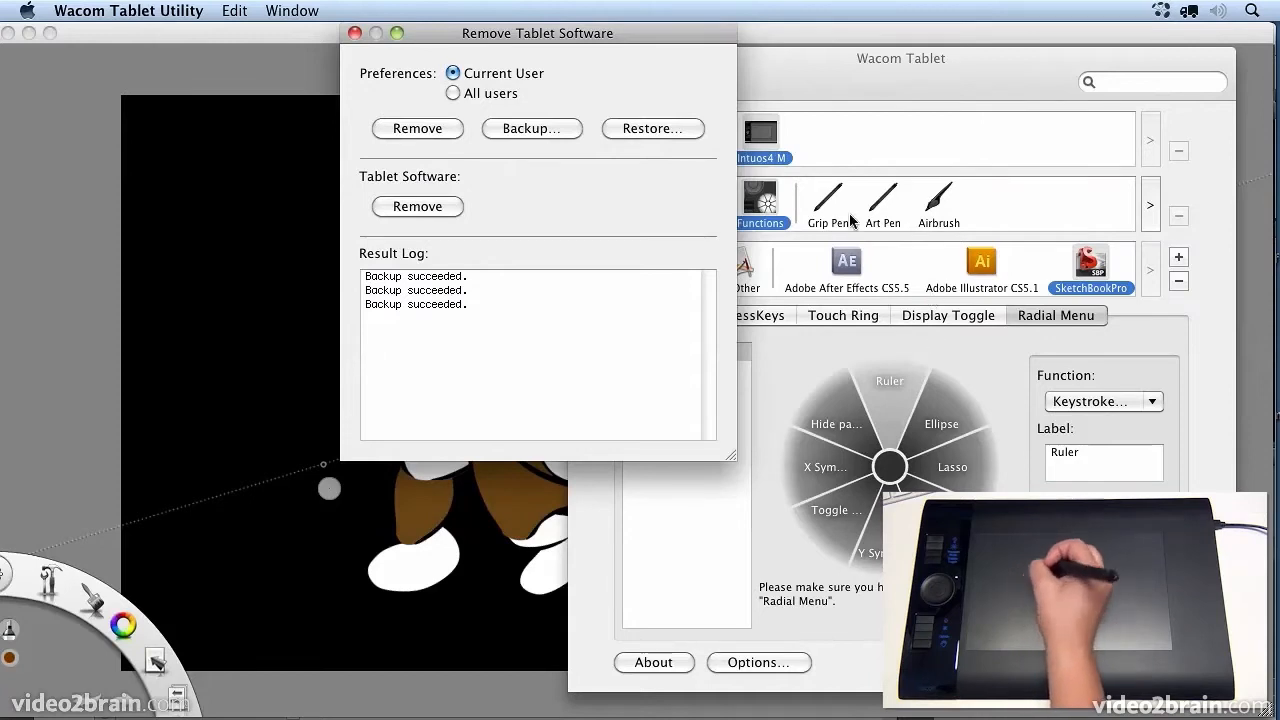
left_click(355, 35)
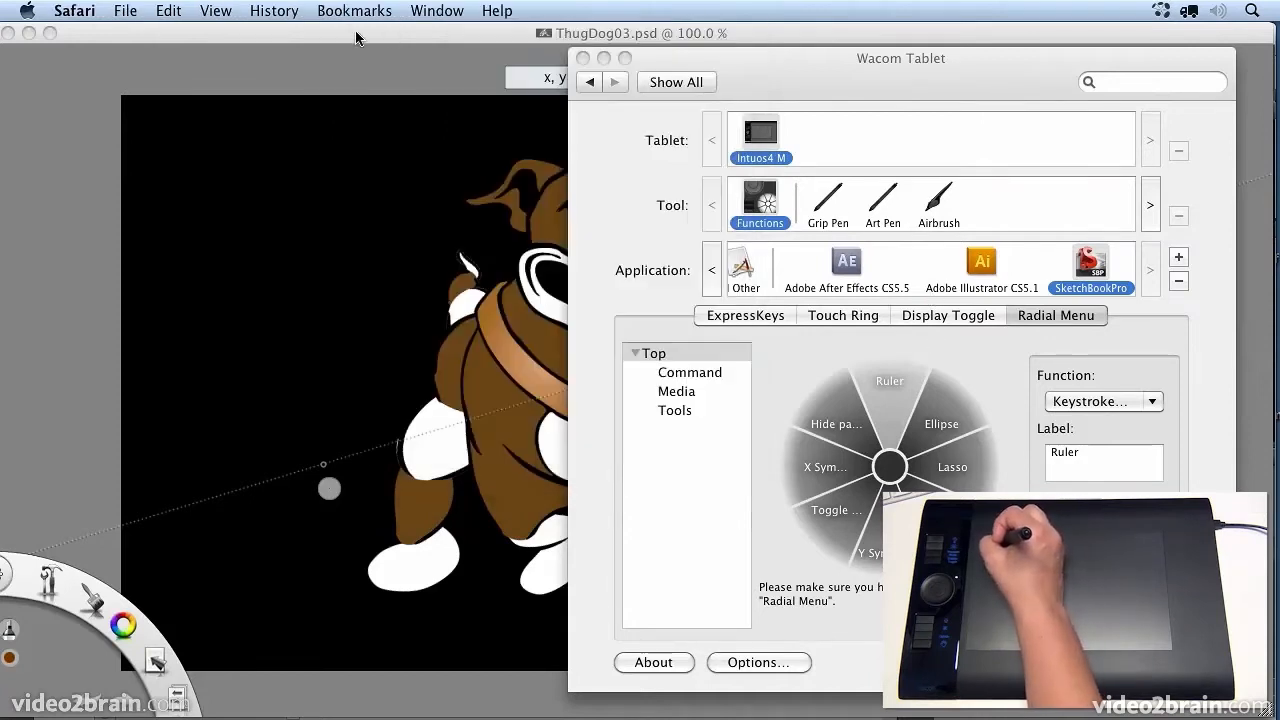
- Reposition the Wacom Tablet preferences window, view the dialog for adding an application and cancel it, keeping SketchBookPro selected
left_click(903, 75)
left_click_drag(903, 75, 926, 54)
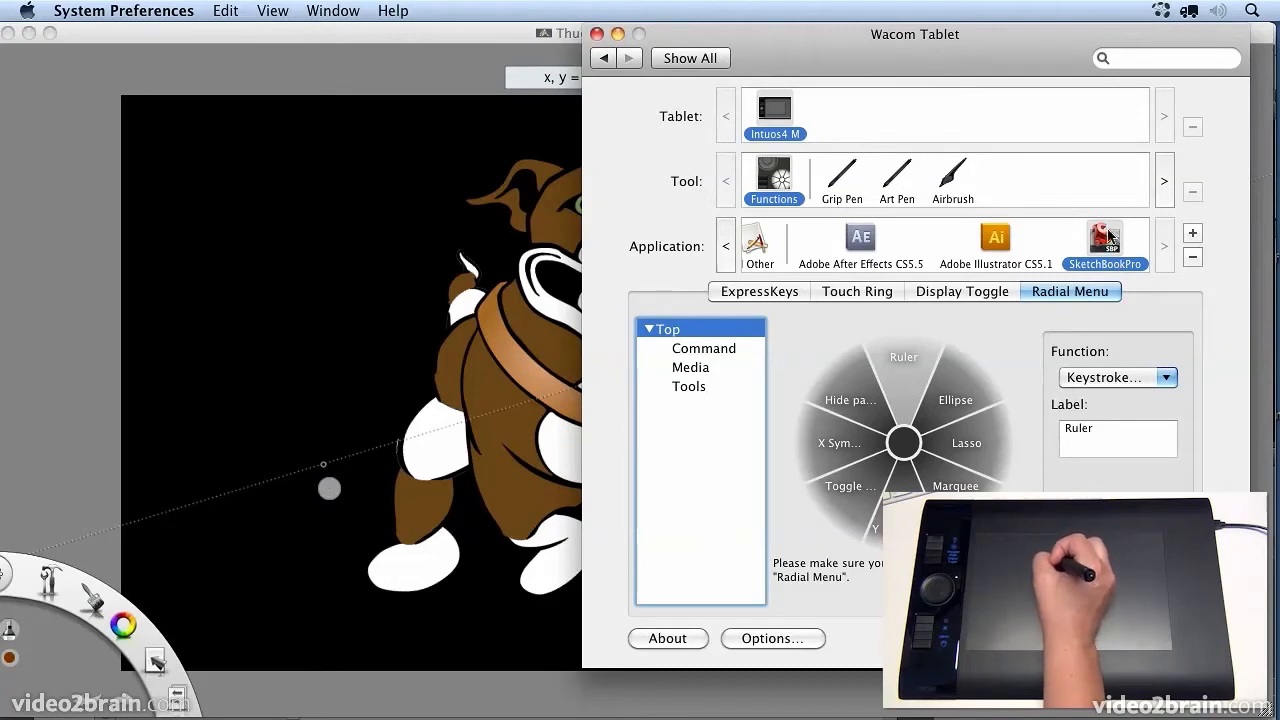
left_click(1191, 234)
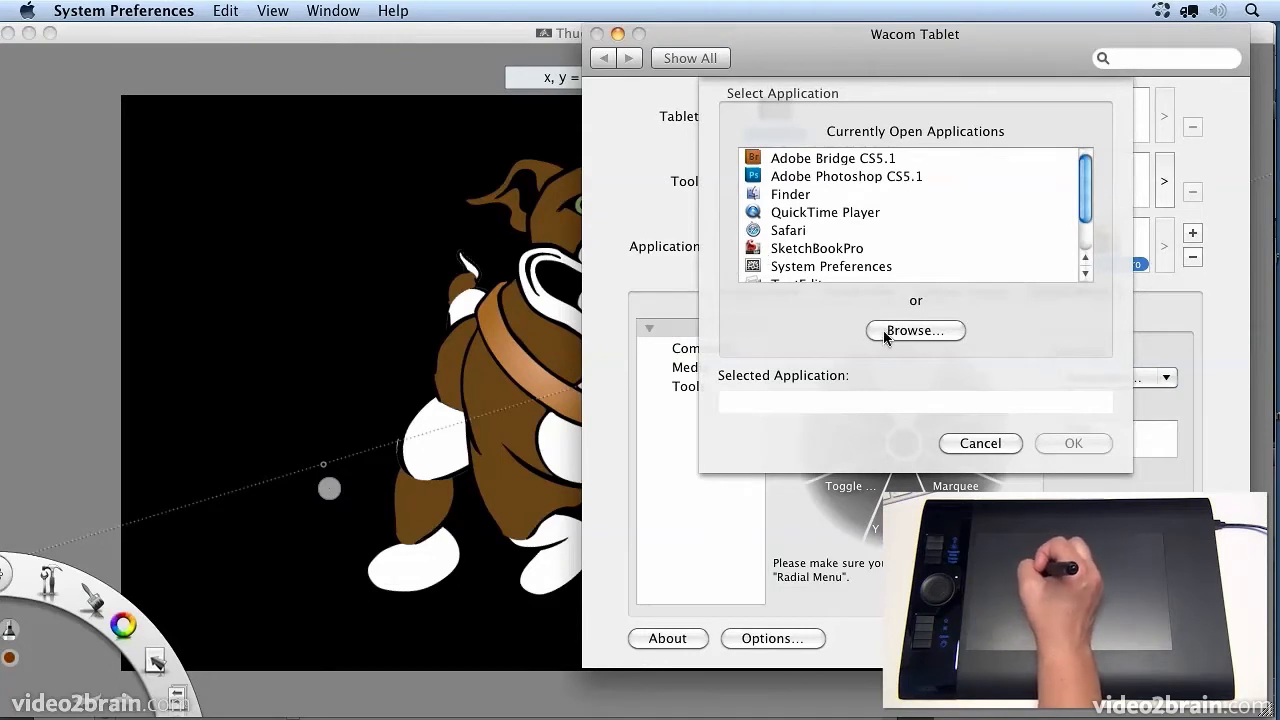
left_click(980, 443)
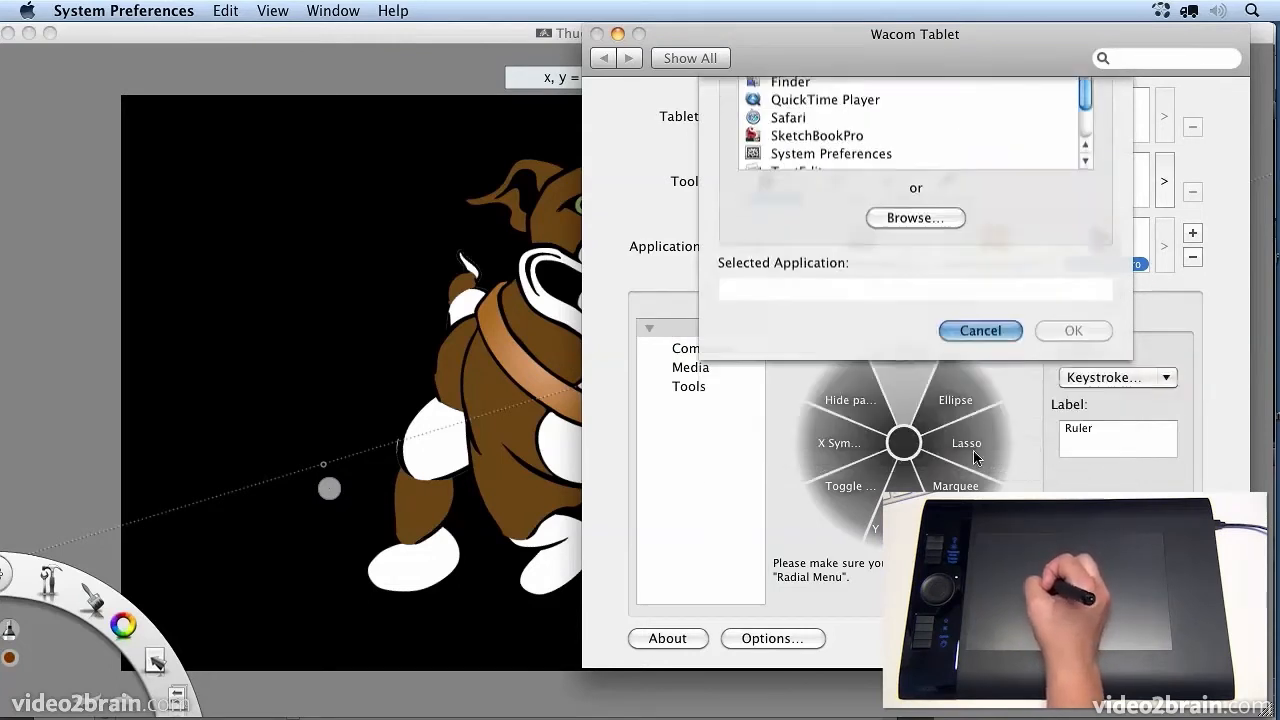
left_click(1118, 243)
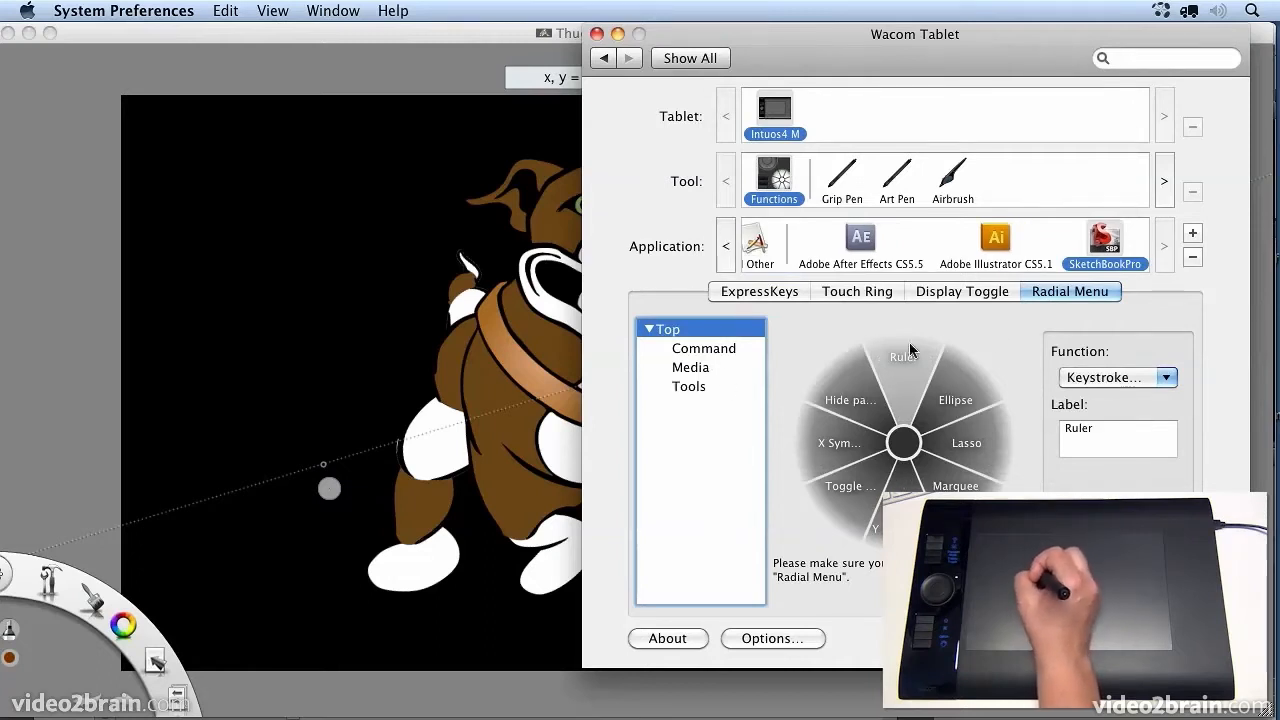
- Examine the radial menu's Command and Tools submenus and the function choices for the Tools slice at the Top level
left_click(722, 349)
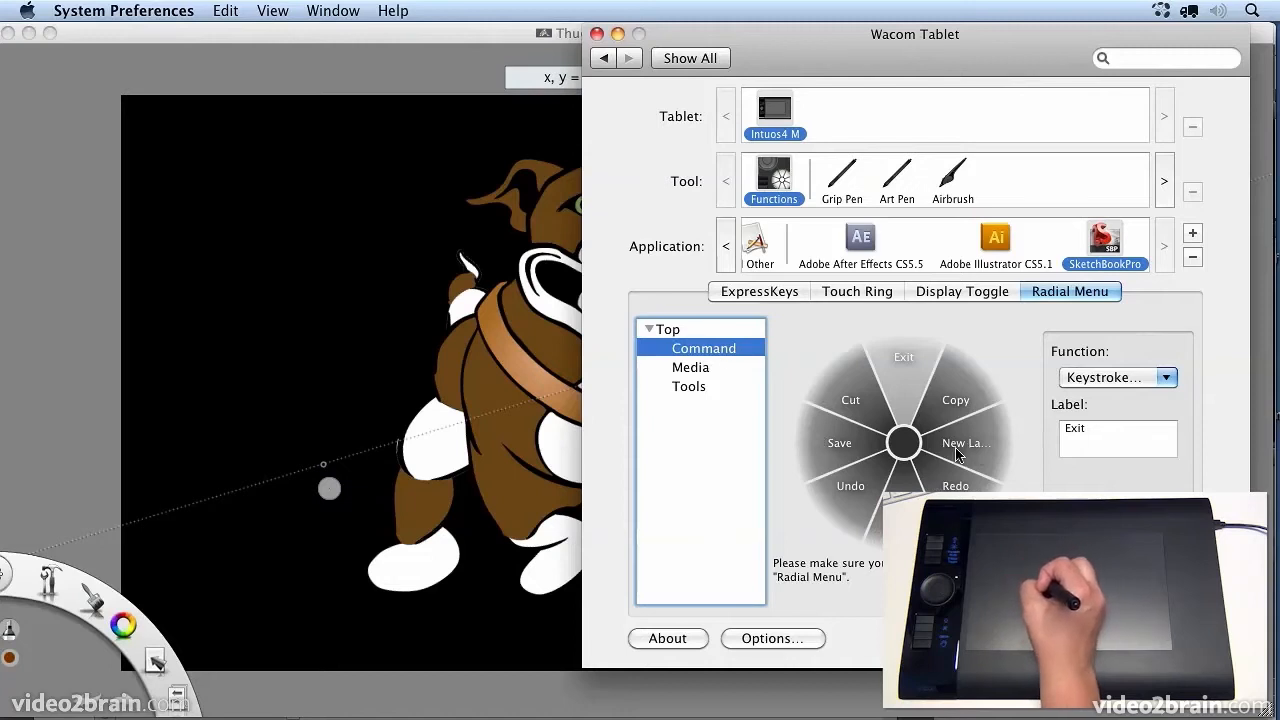
left_click(688, 387)
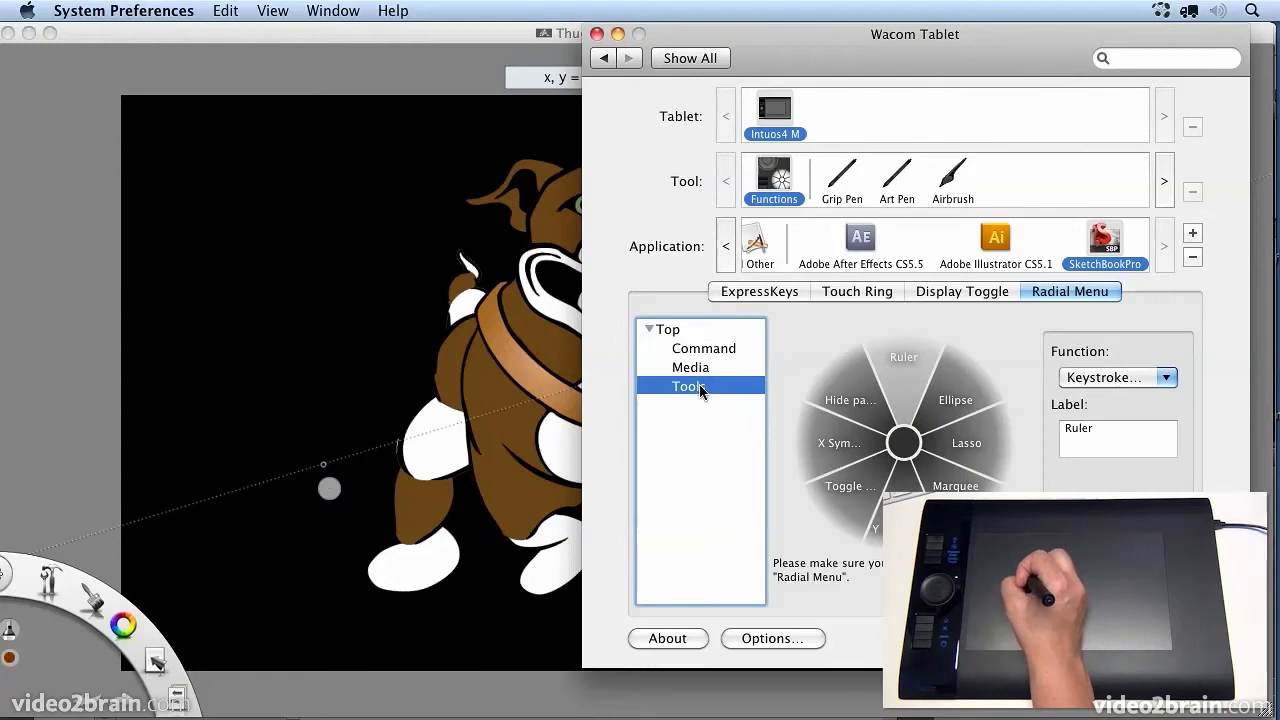
left_click(674, 333)
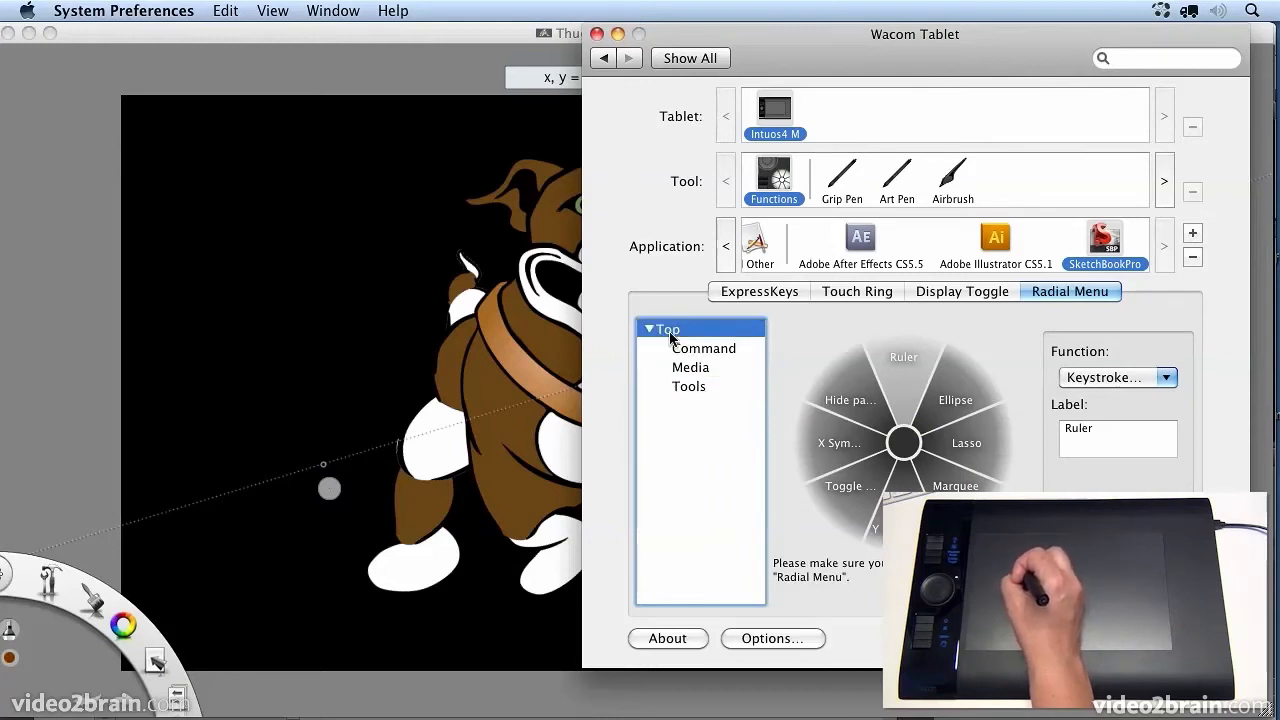
left_click(838, 446)
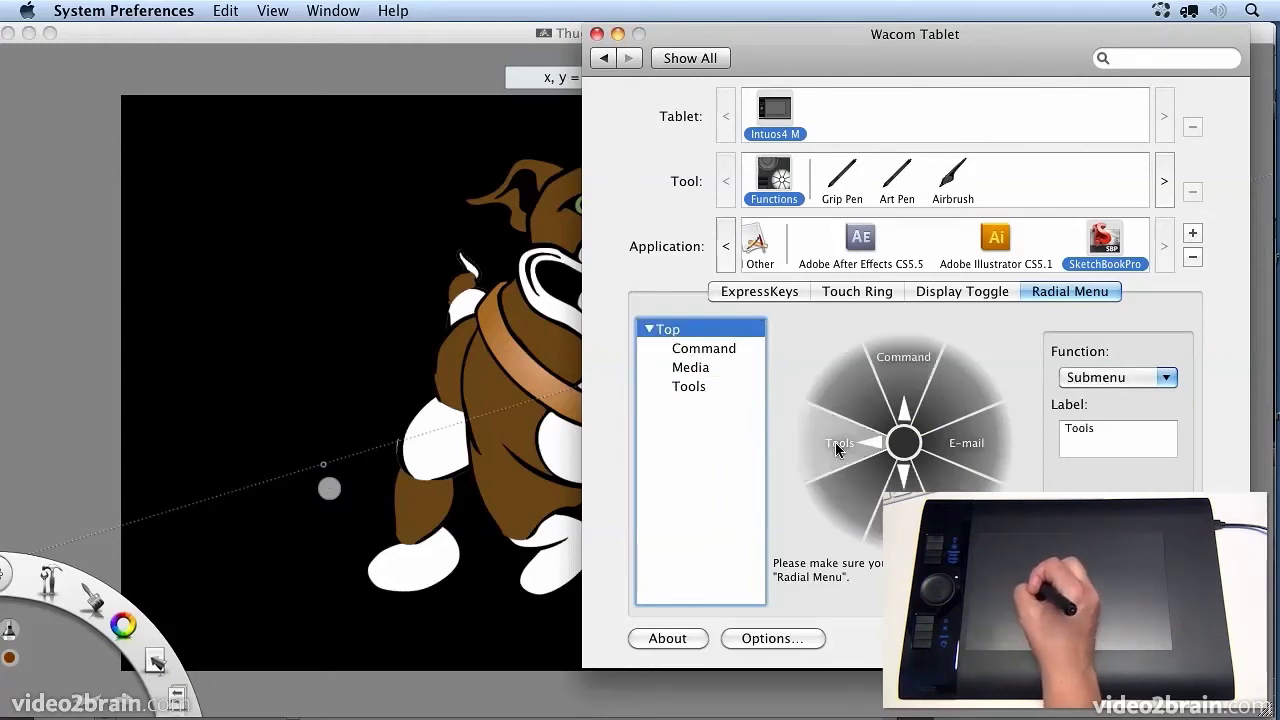
left_click(1117, 378)
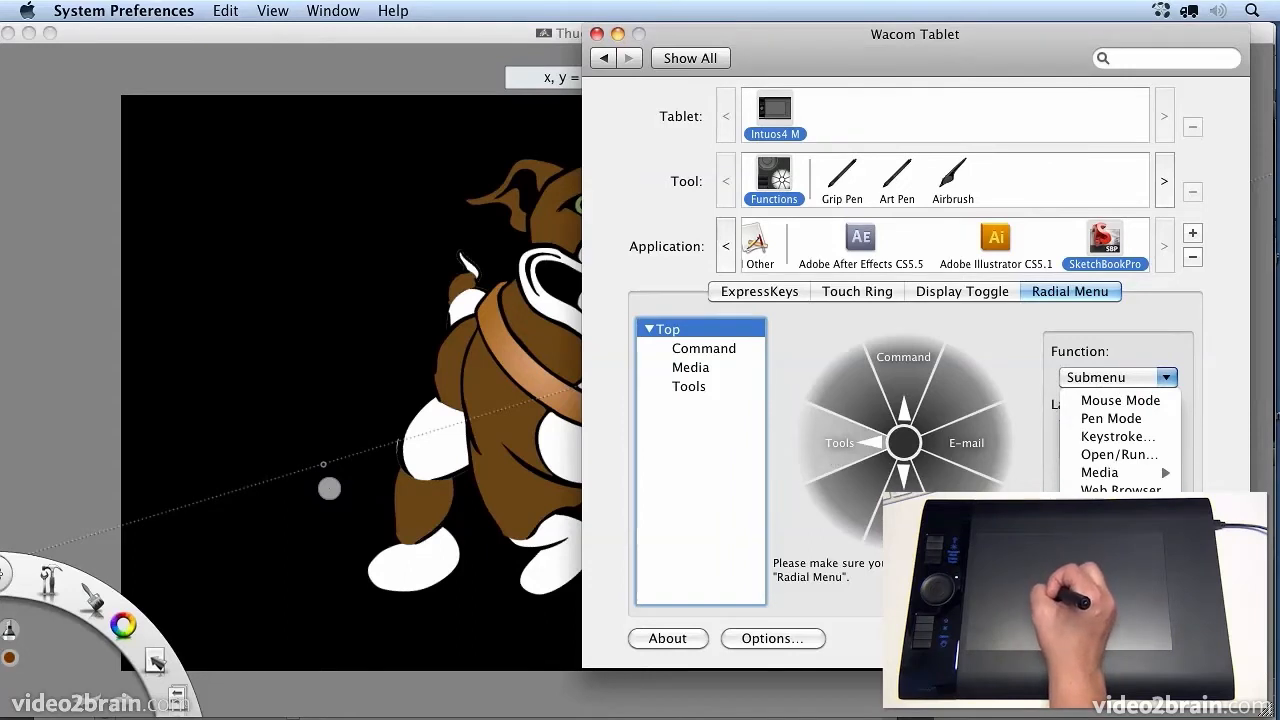
left_click(1117, 380)
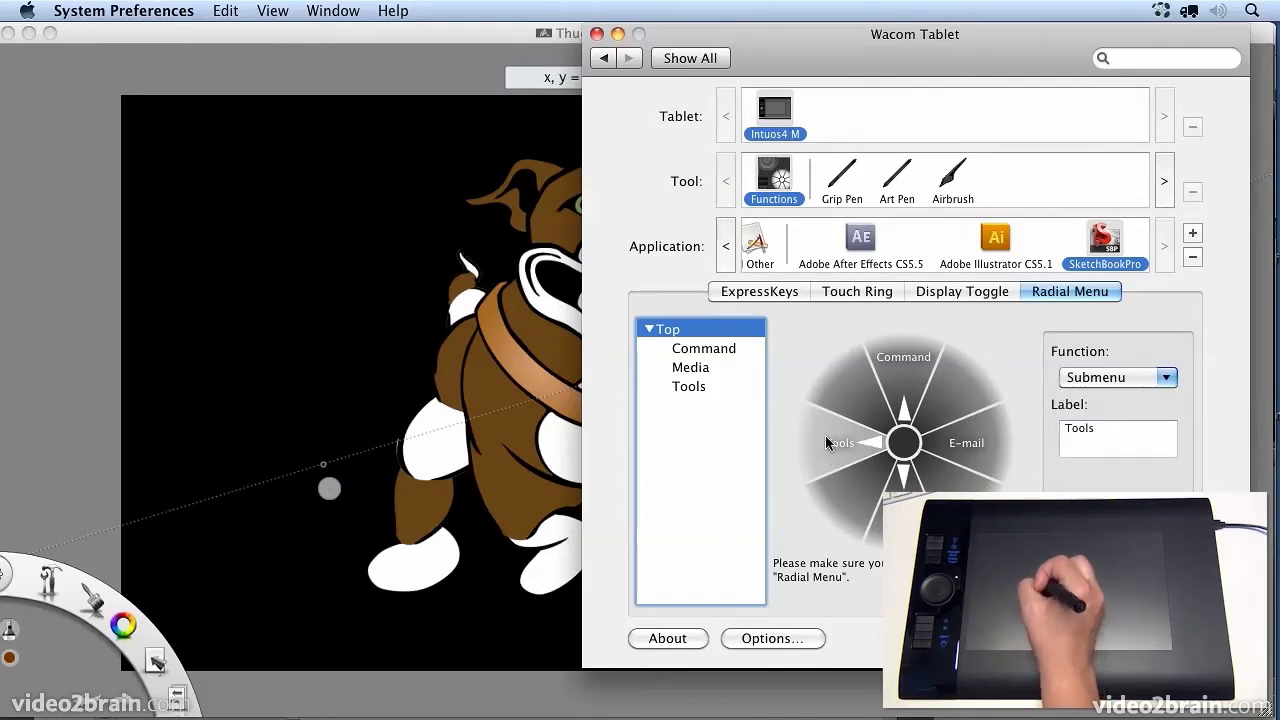
- Review the keystroke definition of the X Symmetry slice in the radial menu's Tools submenu and accept it
left_click(686, 390)
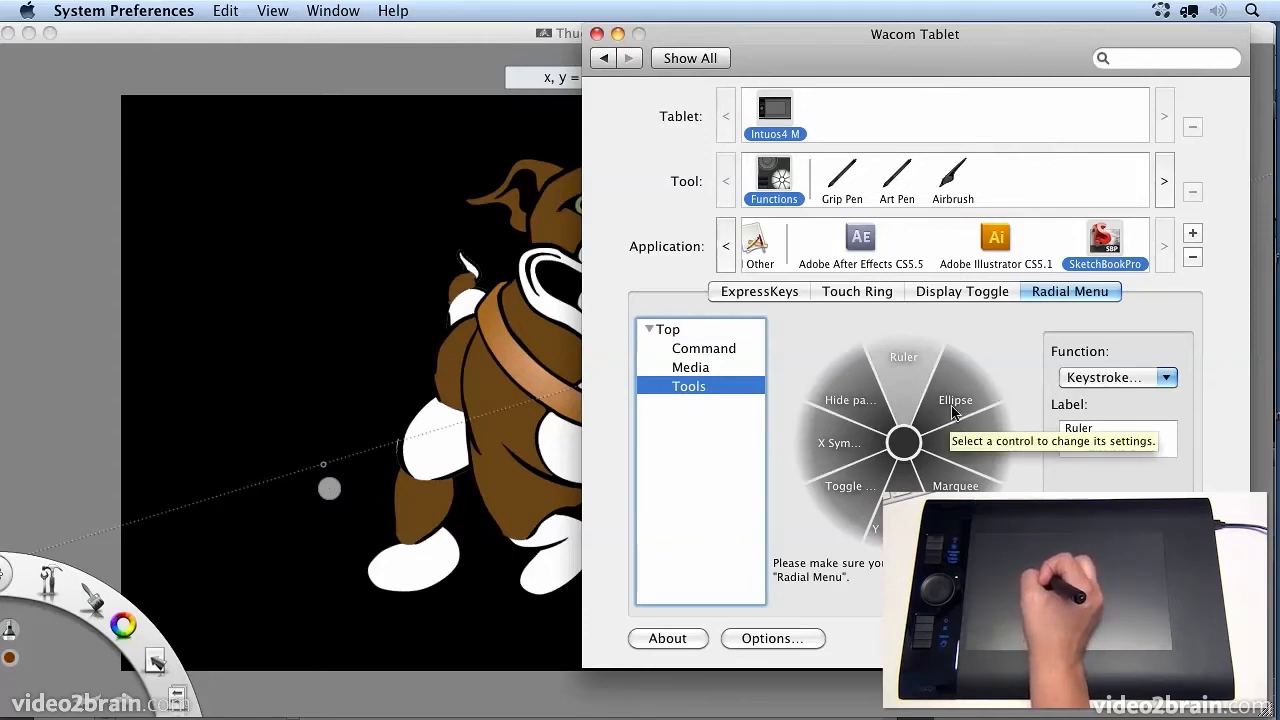
left_click(835, 445)
left_click(1118, 378)
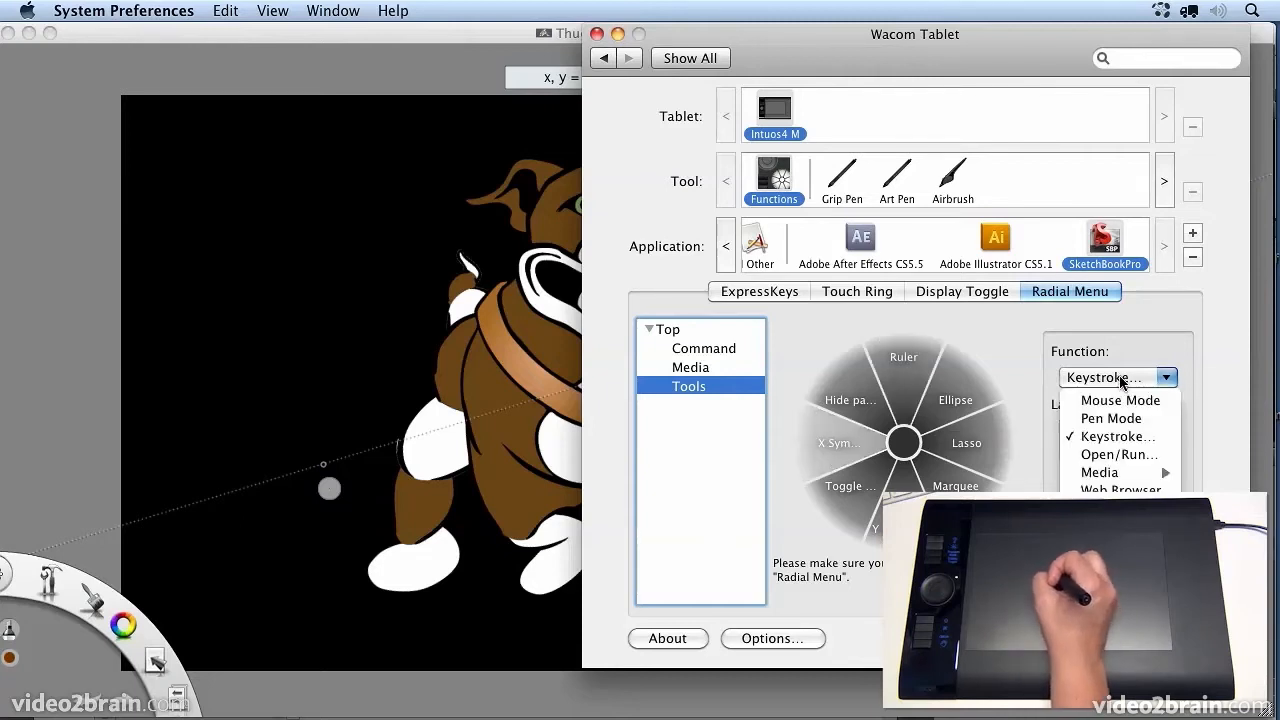
left_click(1117, 437)
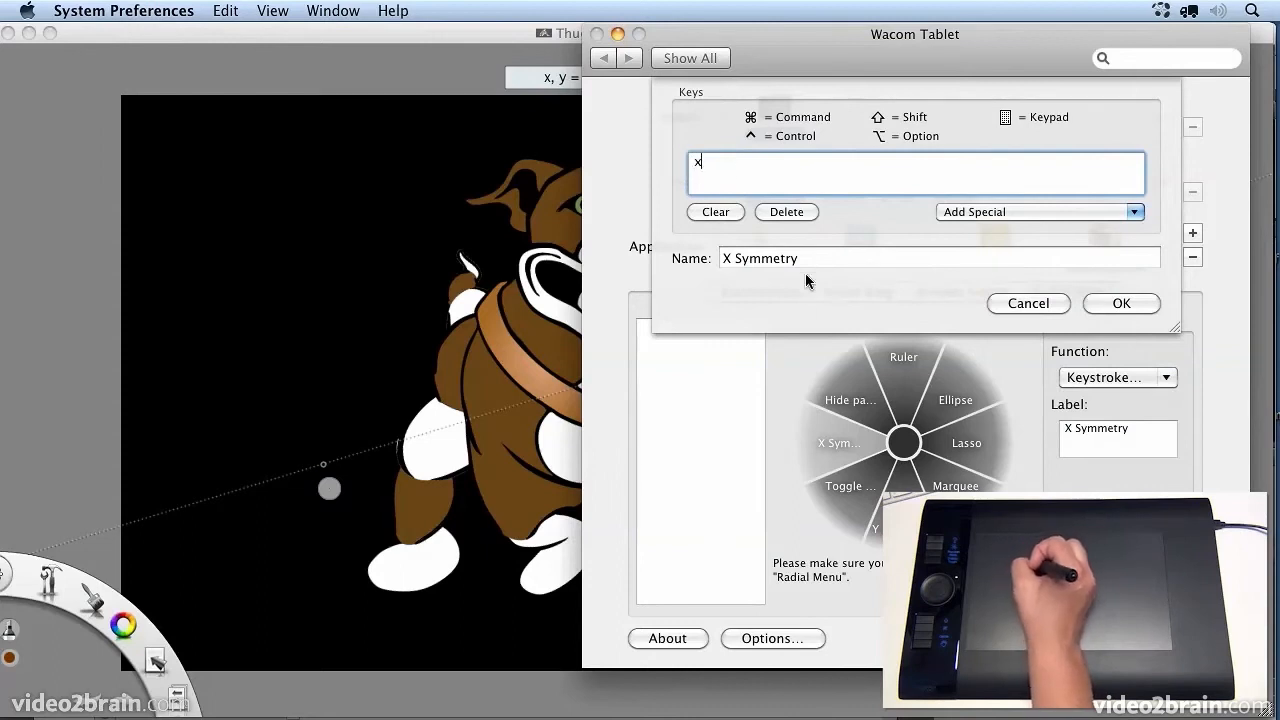
left_click(1123, 306)
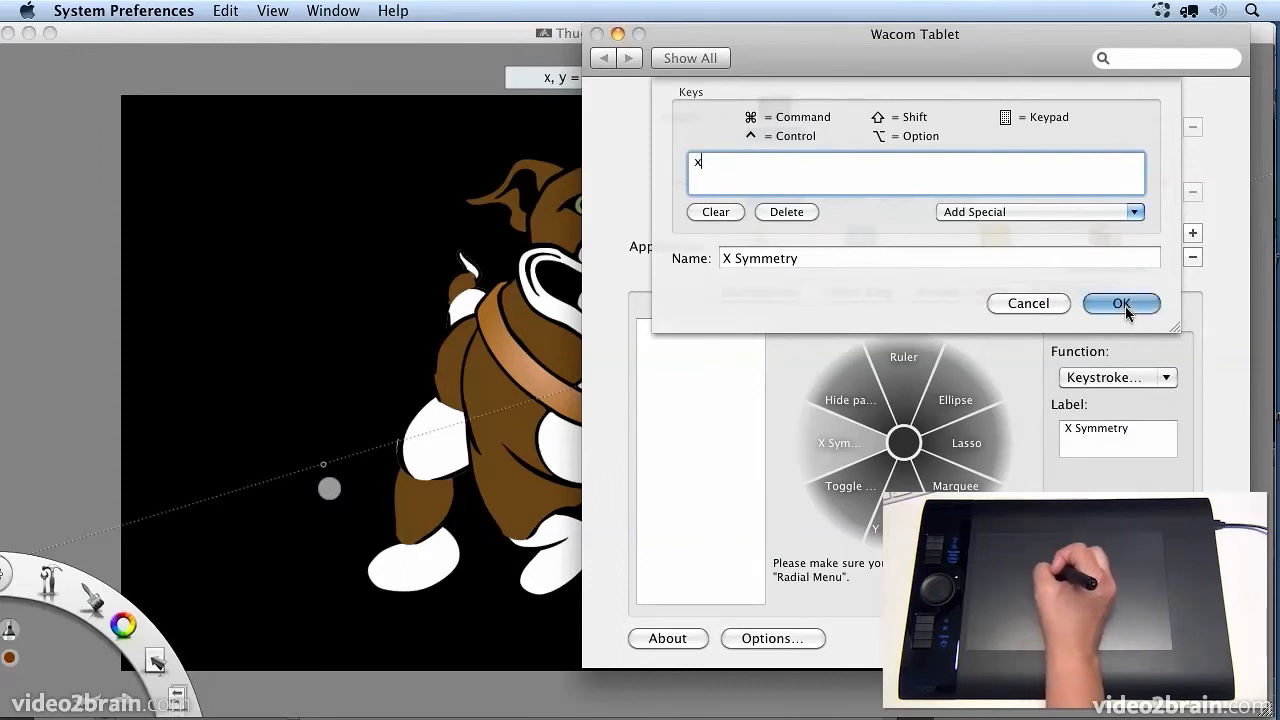
- Switch to SketchBook Pro and turn on X Symmetry from the tablet's radial menu, in the Tools submenu
left_click(457, 129)
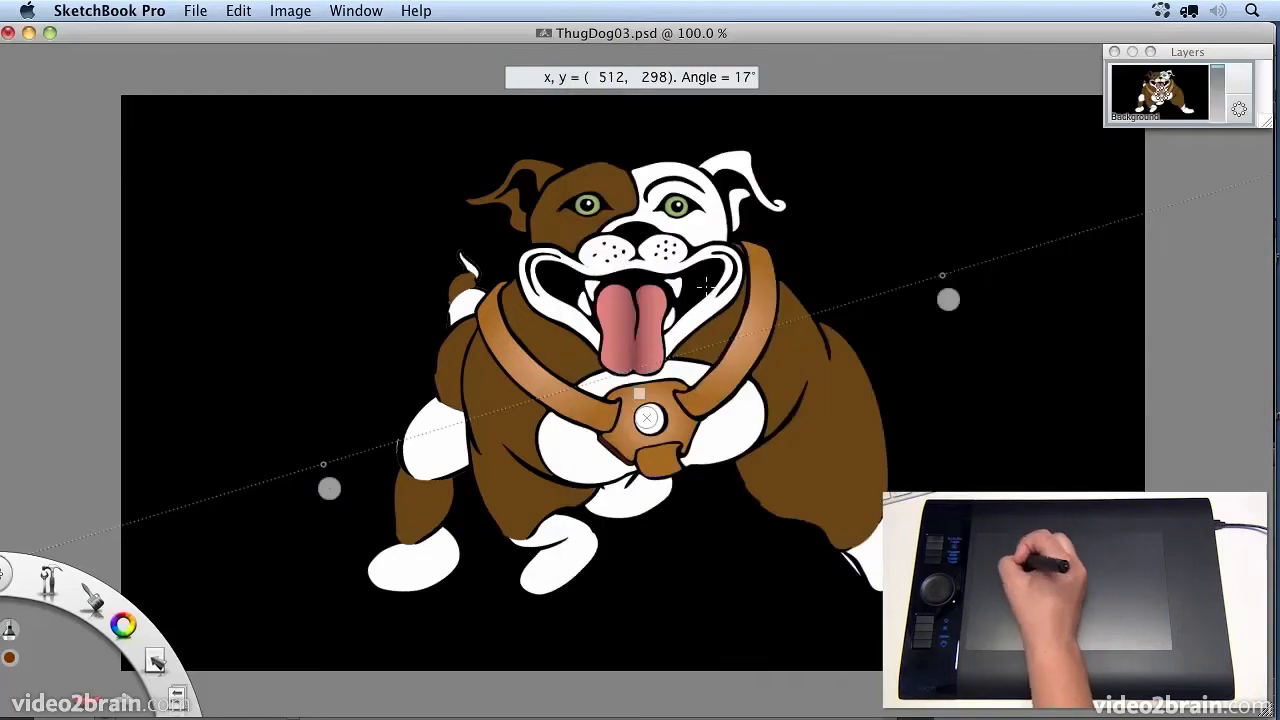
right_click(1035, 303)
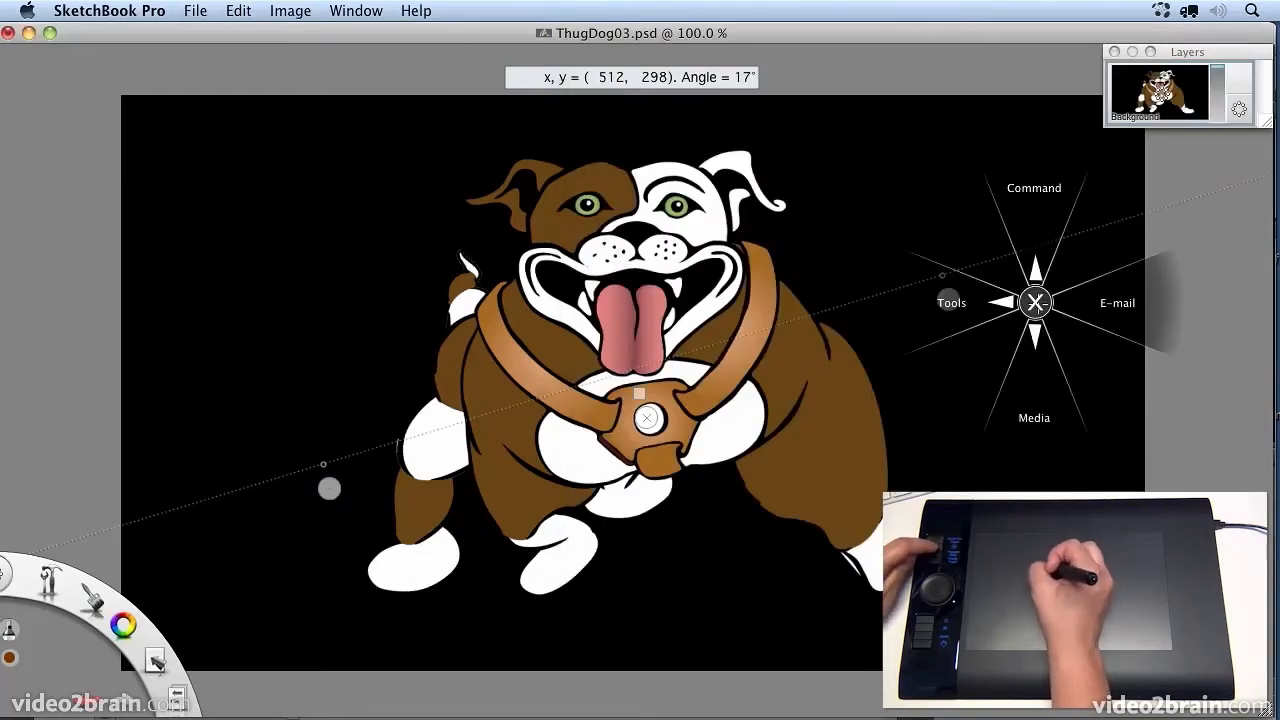
left_click(949, 303)
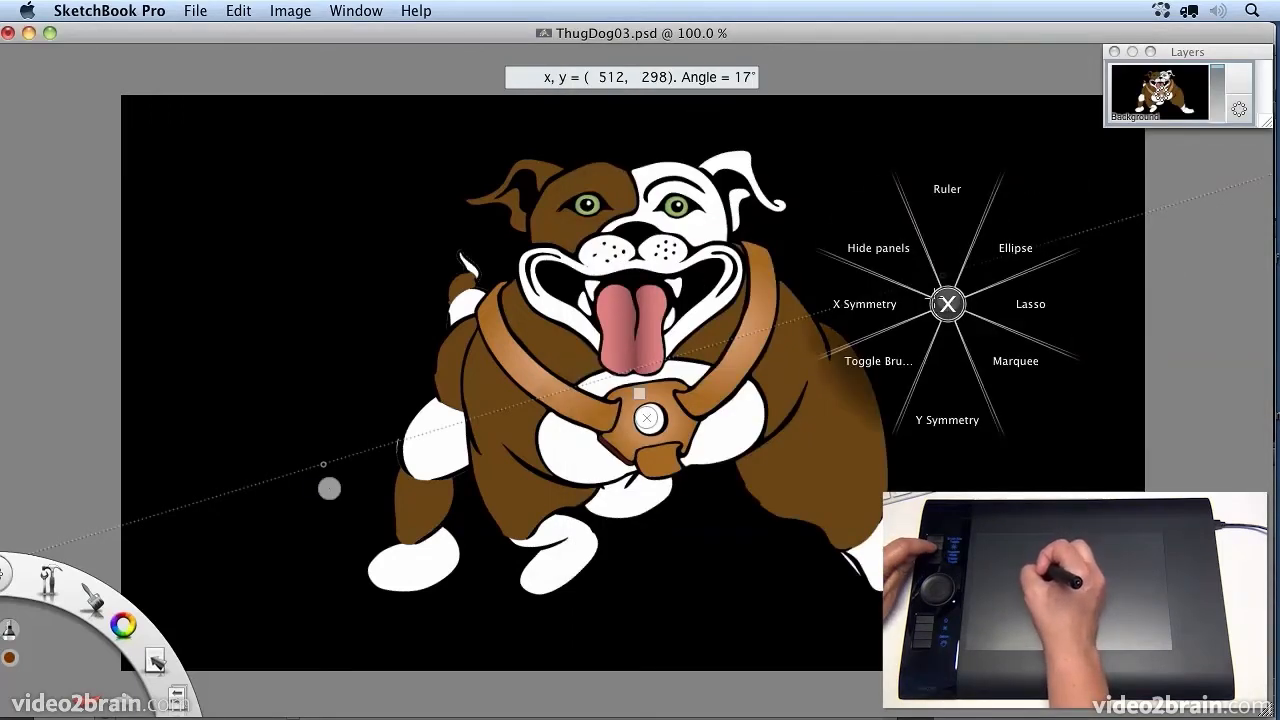
left_click(838, 314)
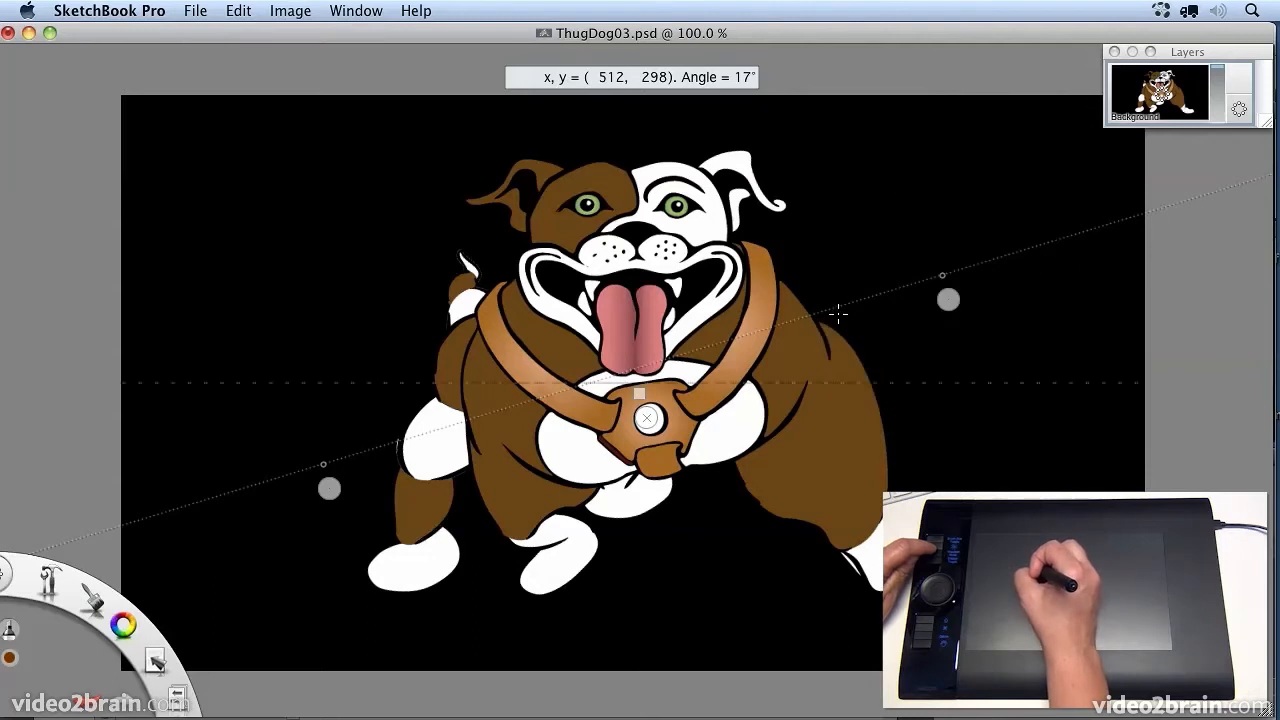
- Turn on Y Symmetry from the Tools submenu of the tablet's radial menu and choose the Pencil brush
right_click(911, 300)
left_click(827, 309)
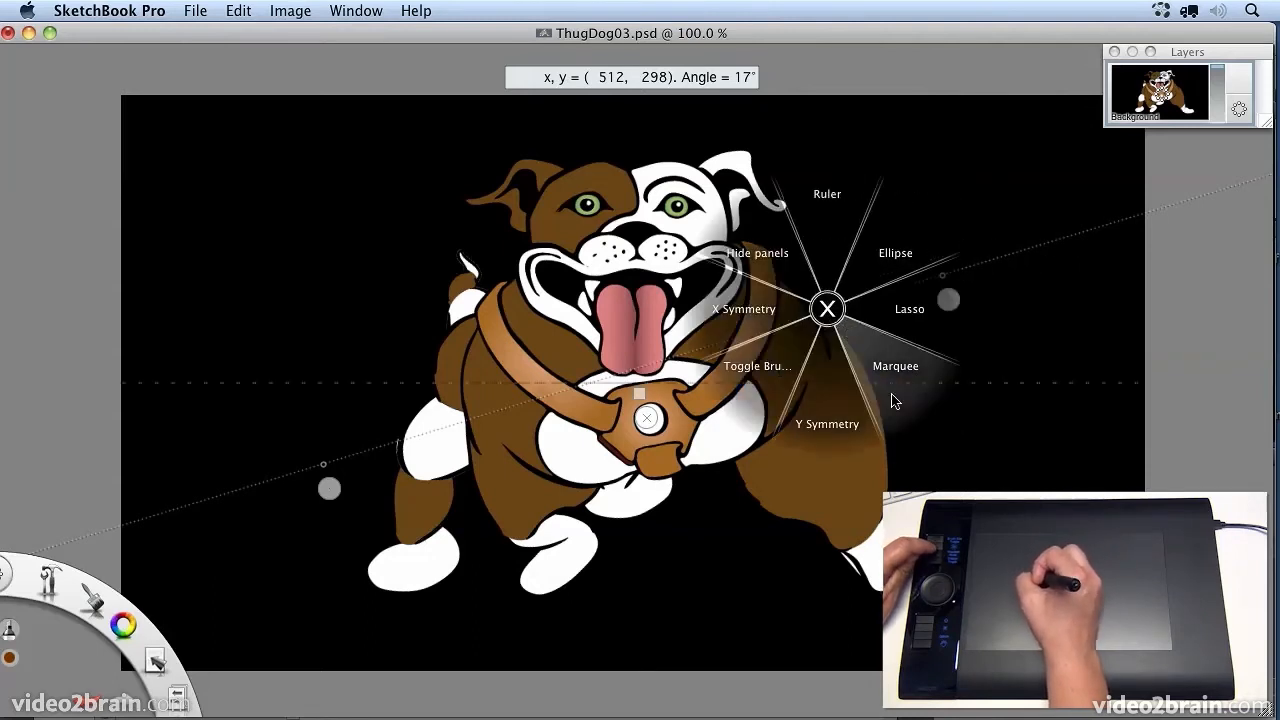
left_click(823, 428)
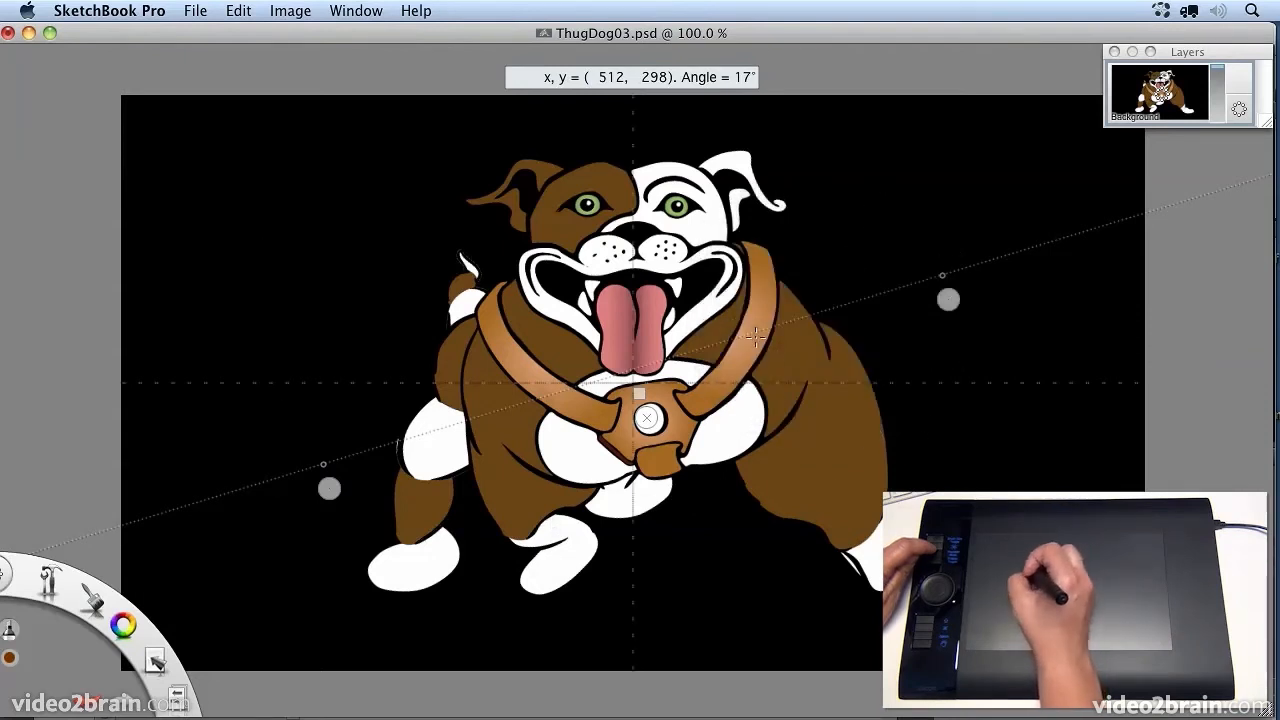
left_click_drag(96, 611, 99, 566)
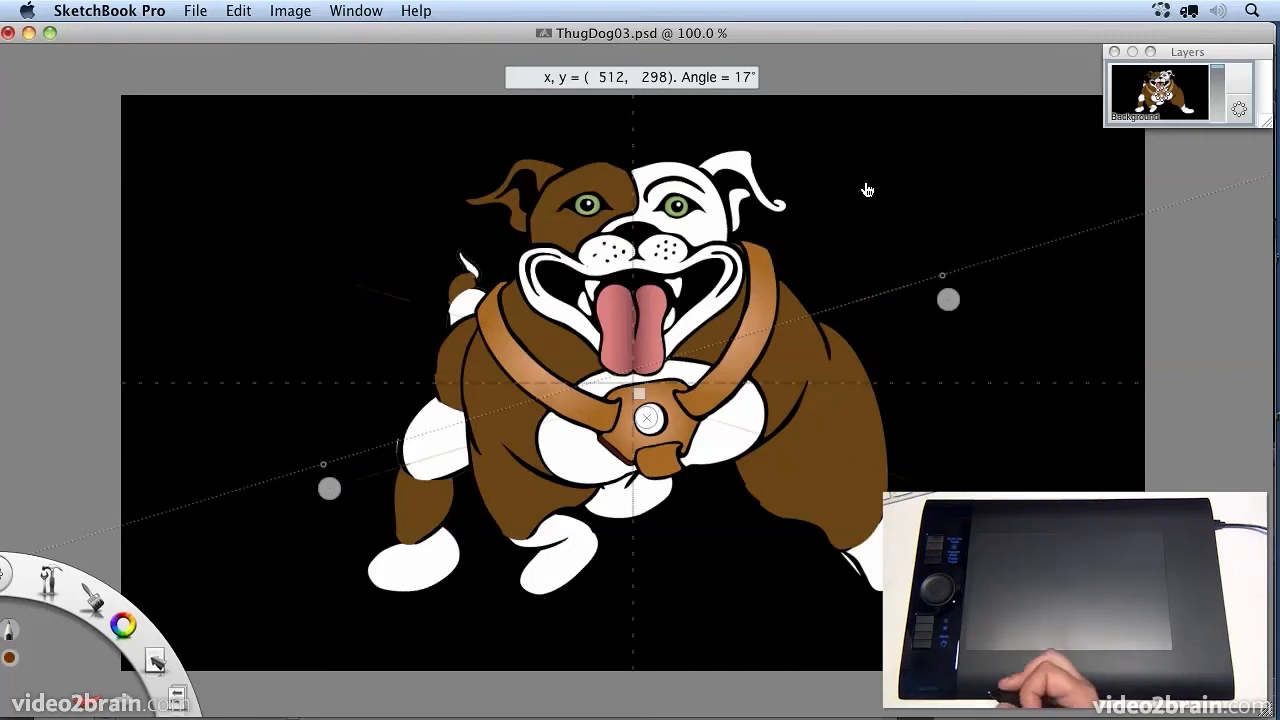
- Switch to the Wacom Tablet preferences and review the Brush Size Toggle keystroke assigned to the first ExpressKey, accepting its definition
key("super+Tab")
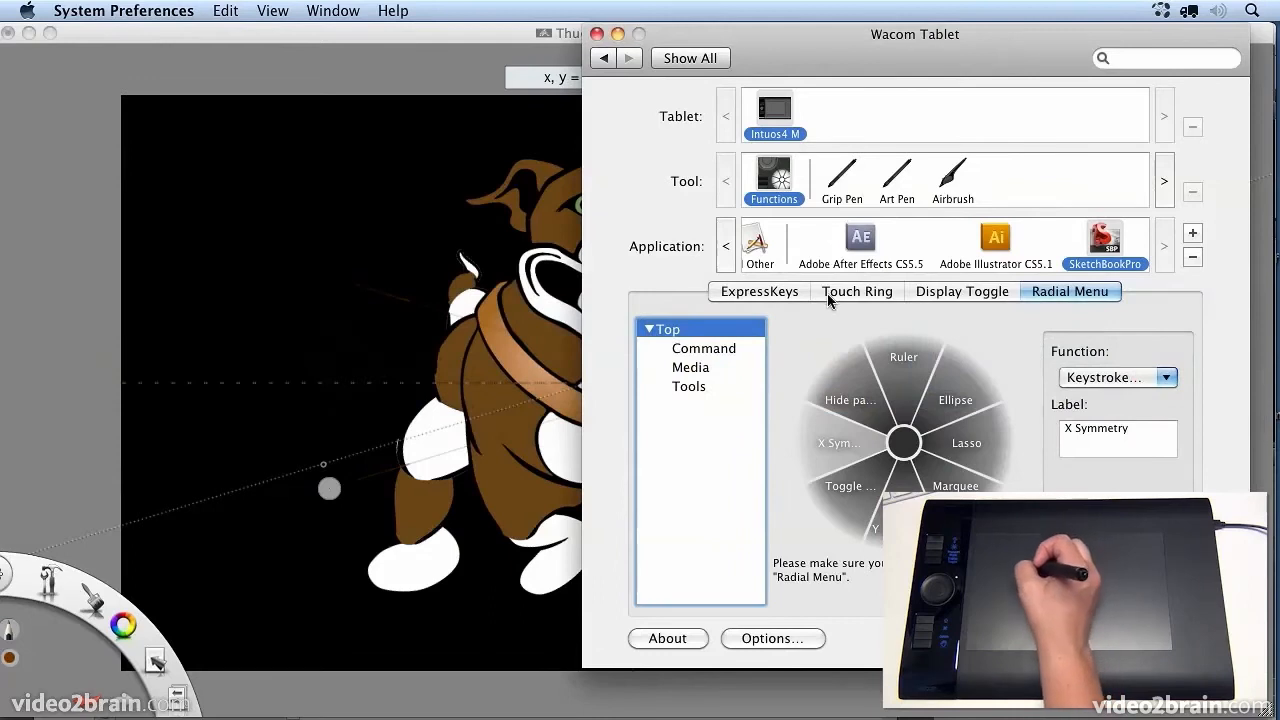
left_click(766, 297)
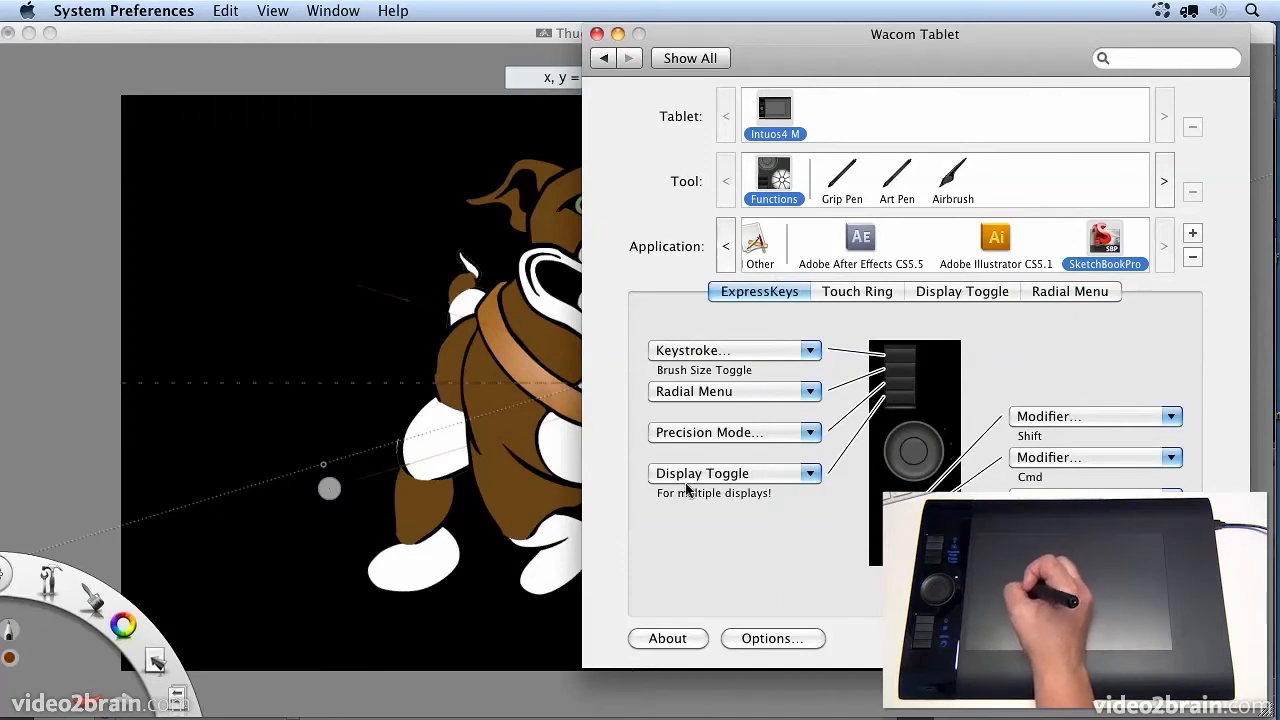
left_click(772, 350)
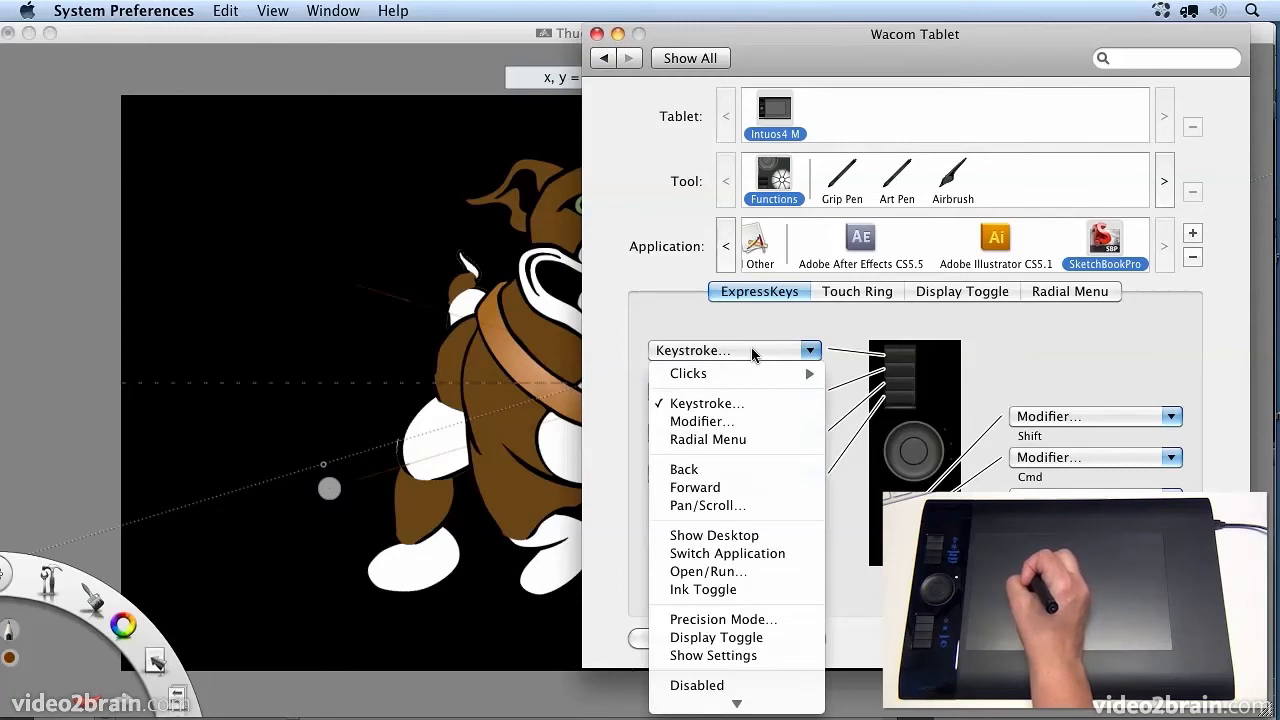
left_click(752, 403)
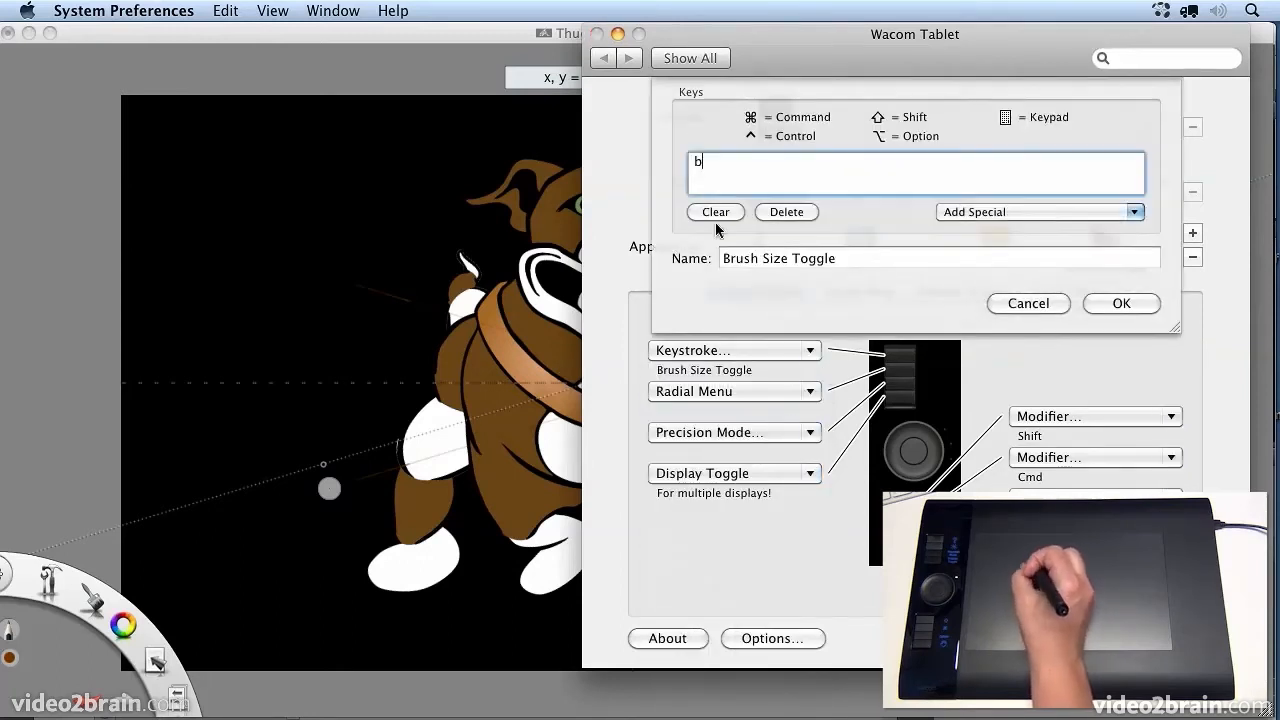
left_click(1121, 304)
- Switch to SketchBook Pro, try one of the quick-access brushes and then choose the pointed pen-tip brush for drawing
left_click(480, 38)
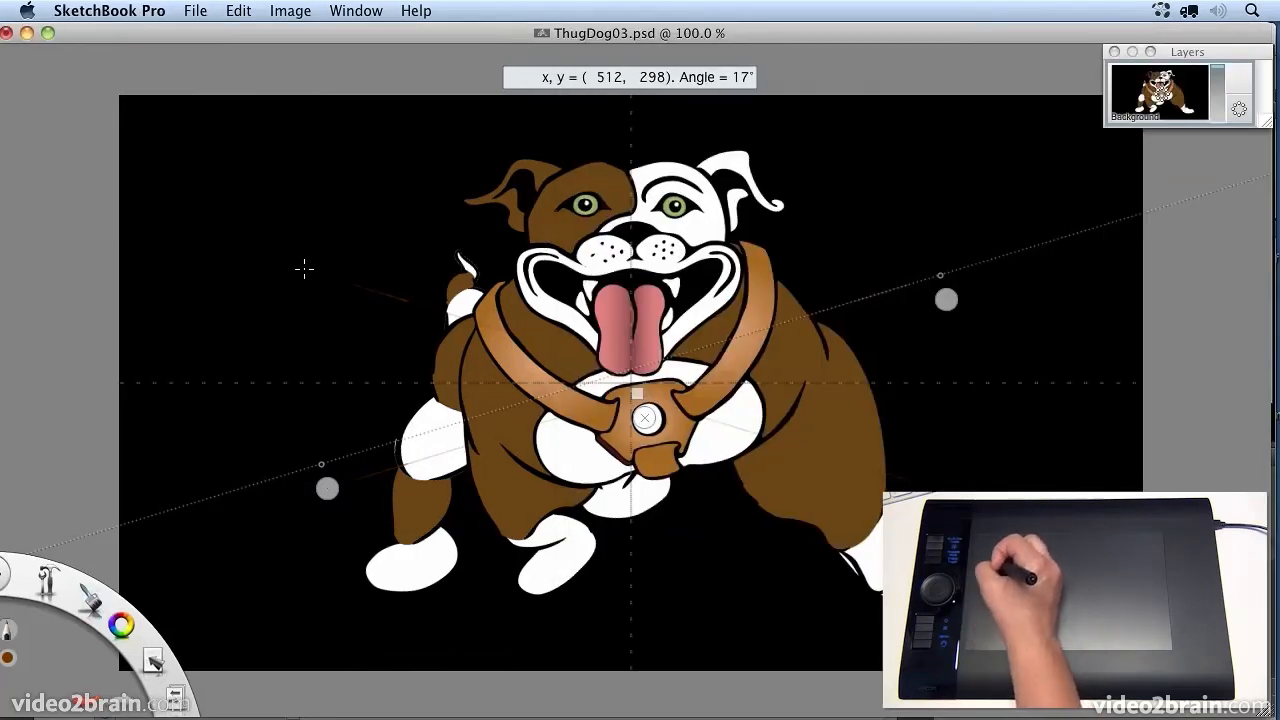
left_click(91, 603)
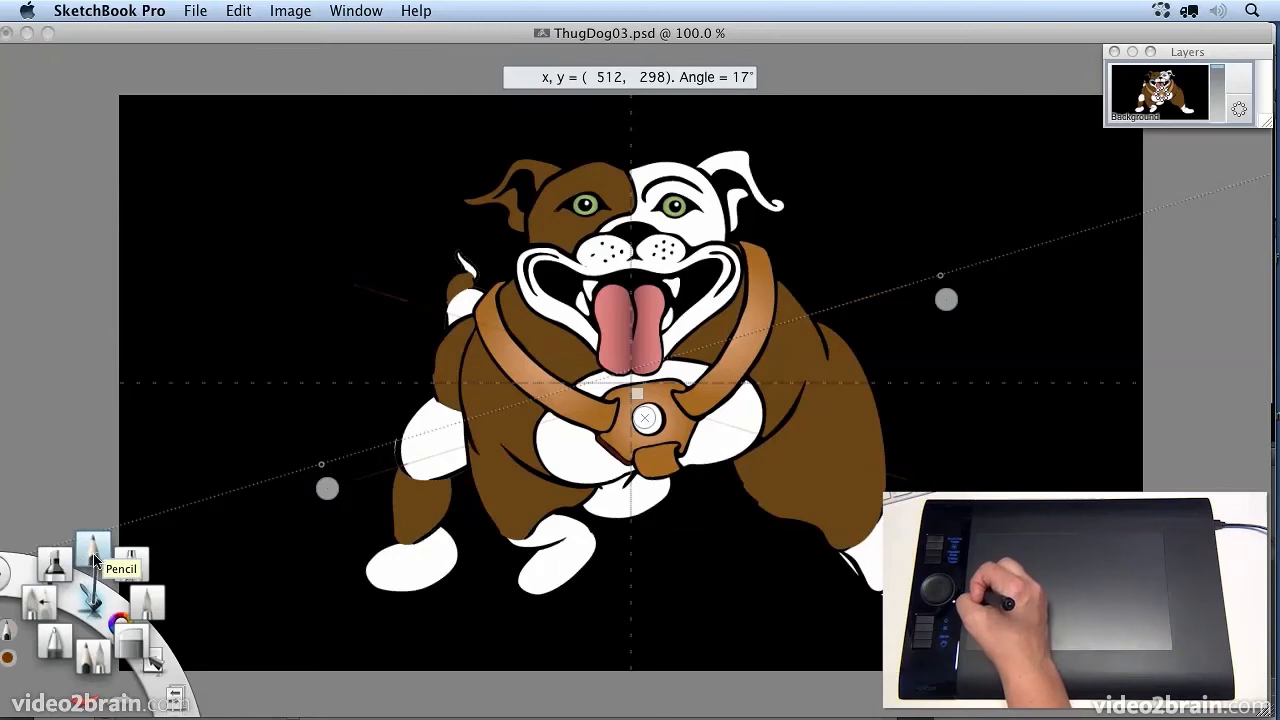
left_click(47, 568)
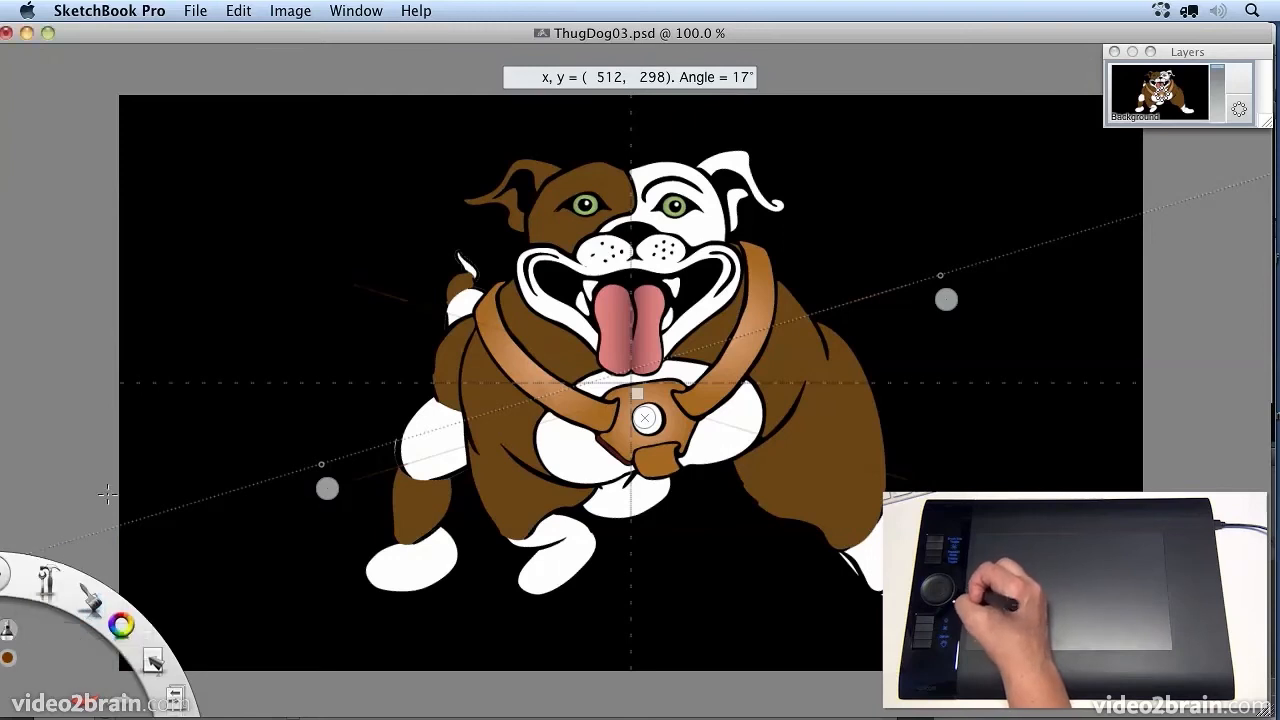
left_click(91, 600)
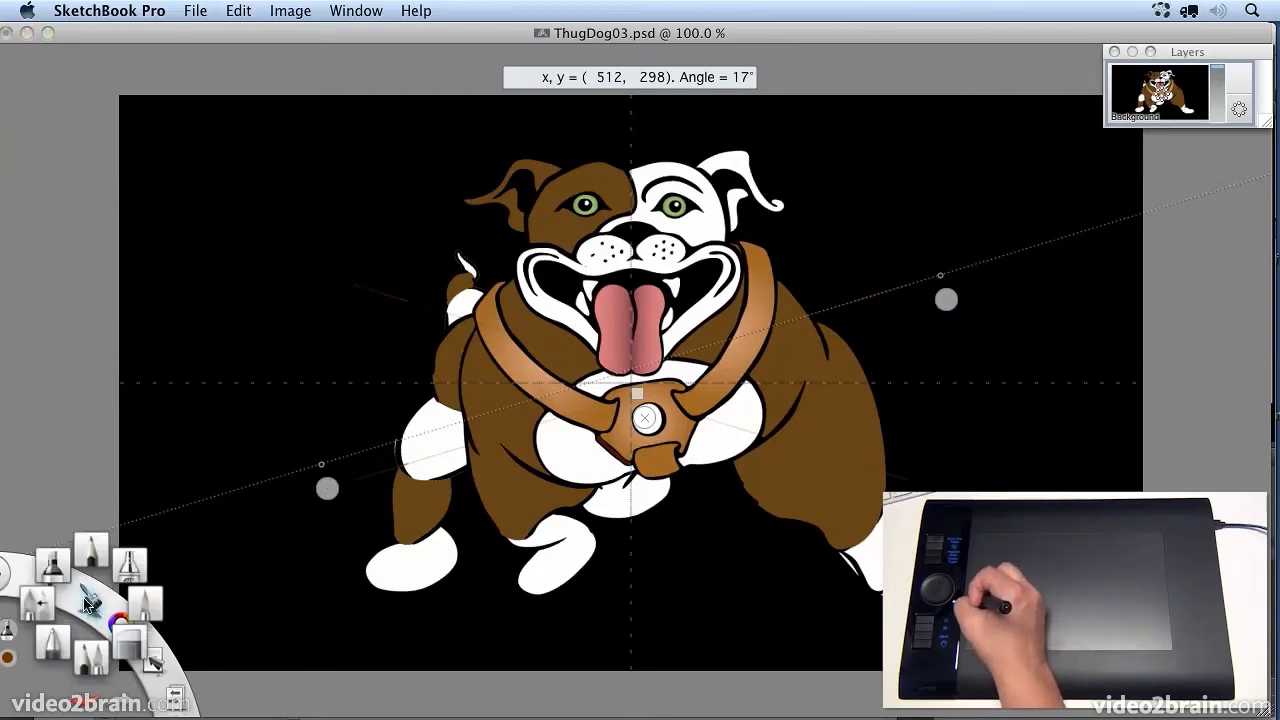
left_click(155, 606)
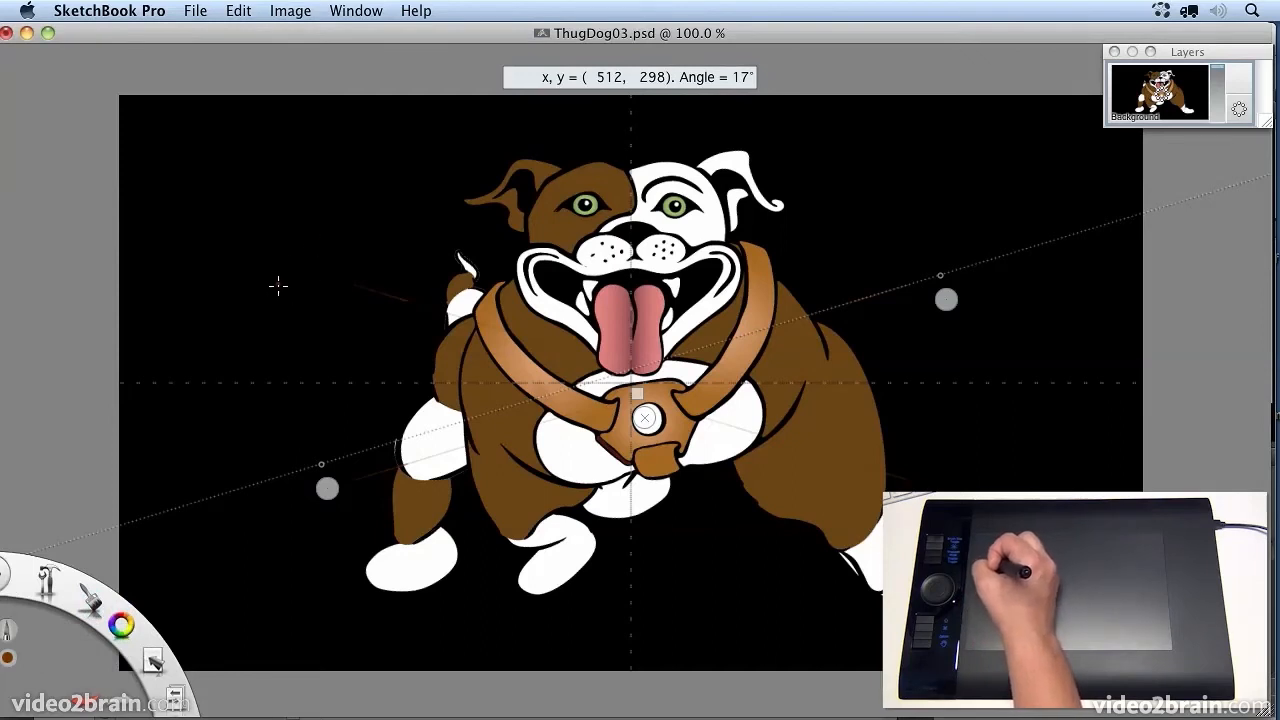
- Toggle to the large brush size and paint thick brown strokes along the angled ruler across the dog with both symmetries on
key("b")
mouse_move(274, 280)
left_mouse_down()
mouse_move(541, 78)
mouse_move(369, 249)
mouse_move(417, 231)
mouse_move(585, 106)
mouse_move(574, 111)
left_mouse_up()
mouse_move(330, 179)
left_mouse_down()
mouse_move(240, 257)
mouse_move(214, 163)
mouse_move(451, 63)
mouse_move(1172, 182)
left_mouse_up()
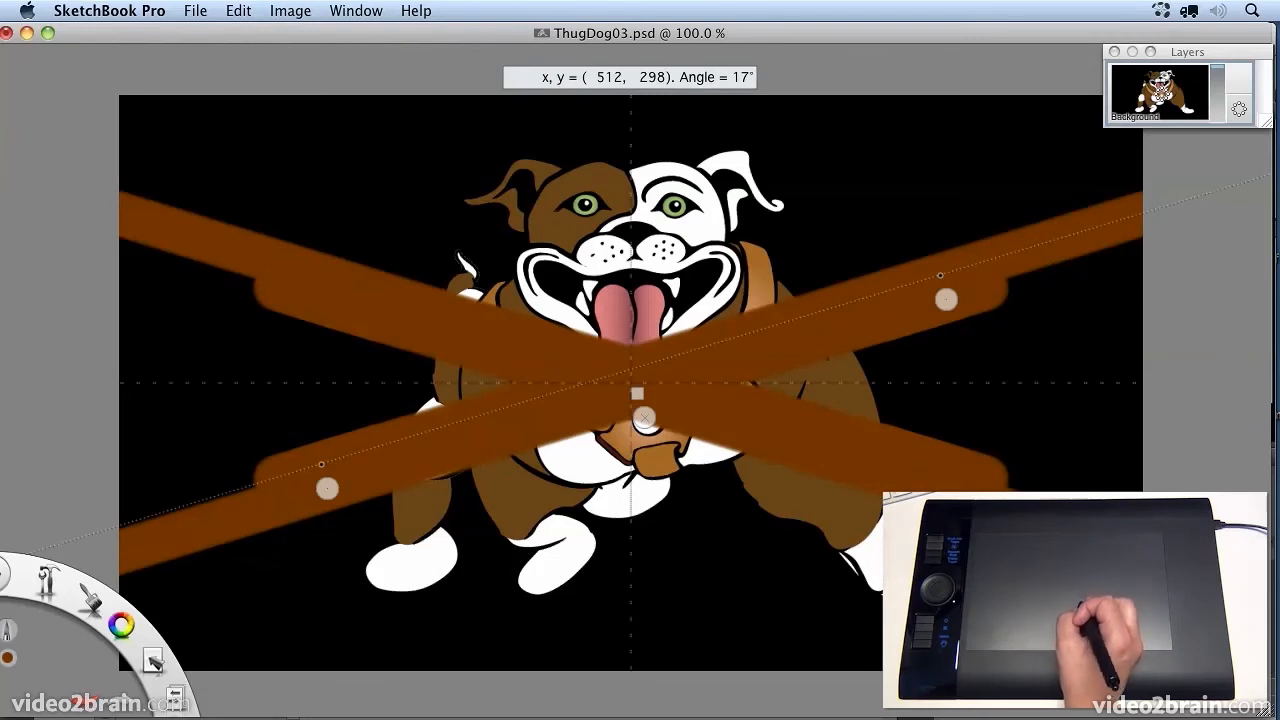
- Switch to the Wacom Tablet preferences and review the Touch Ring's Canvas Rotation keystroke, accepting its definition
key("super+Tab")
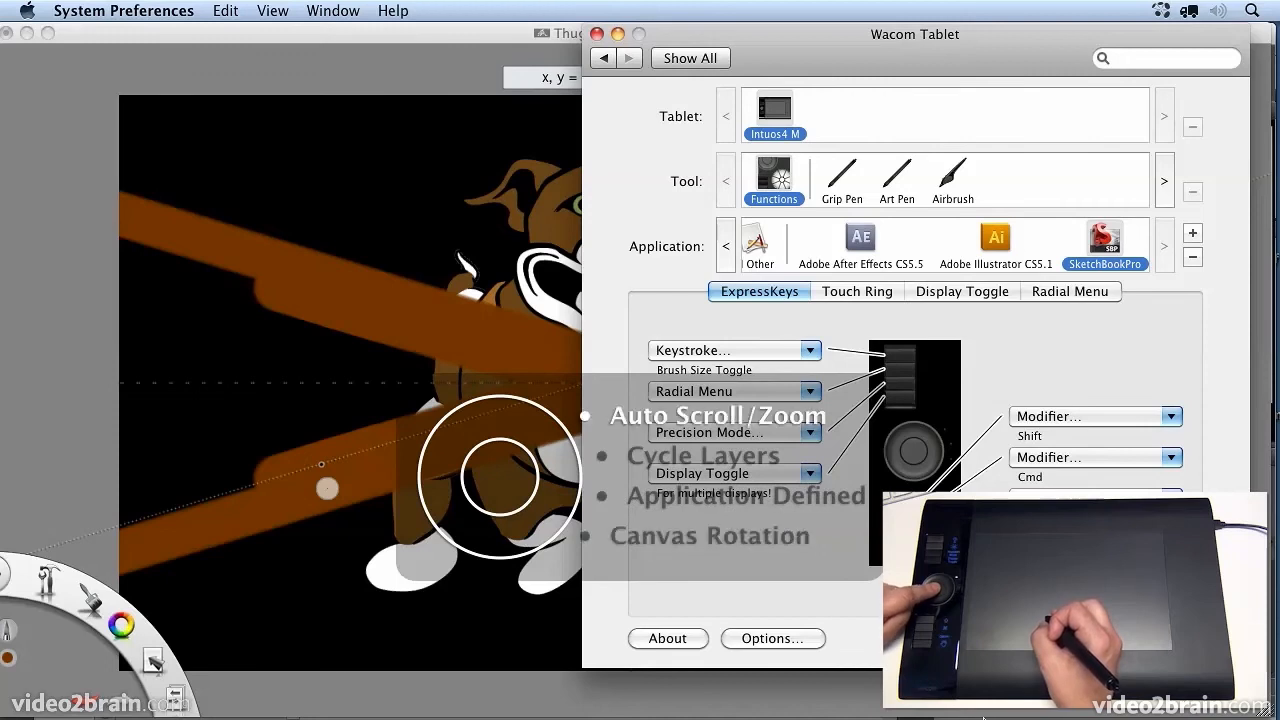
left_click(495, 46)
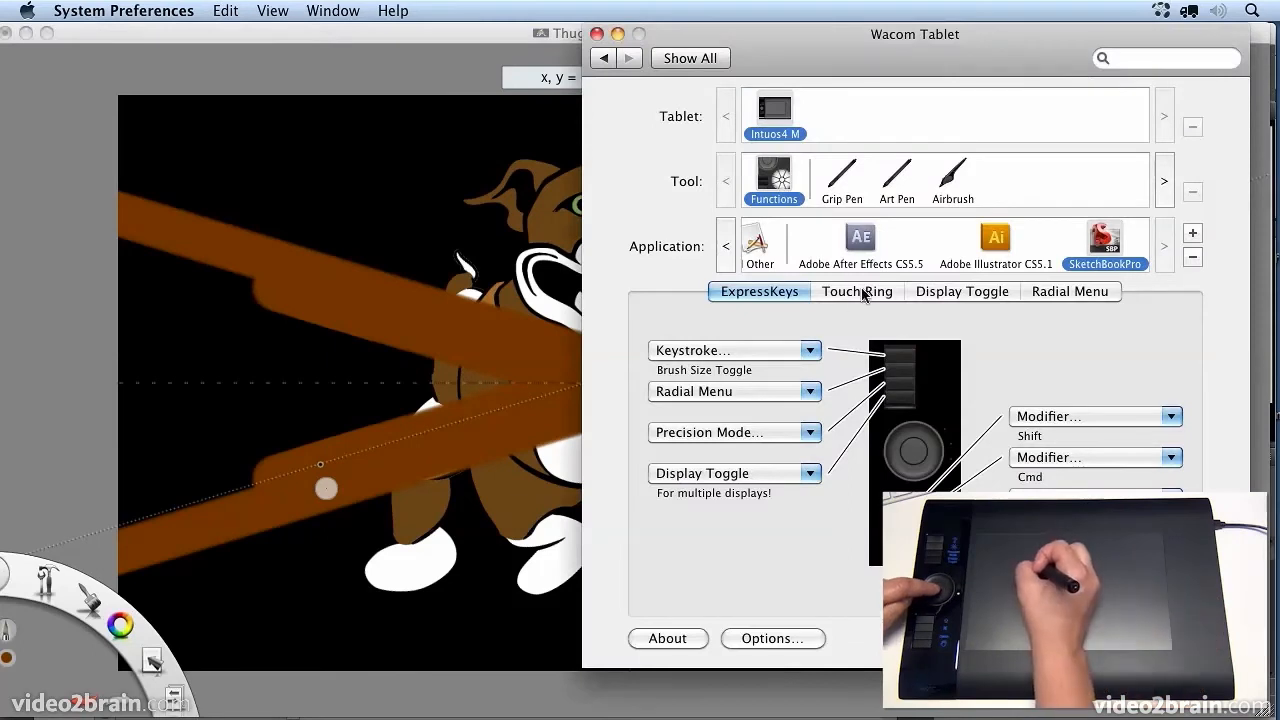
left_click(858, 291)
left_click(870, 520)
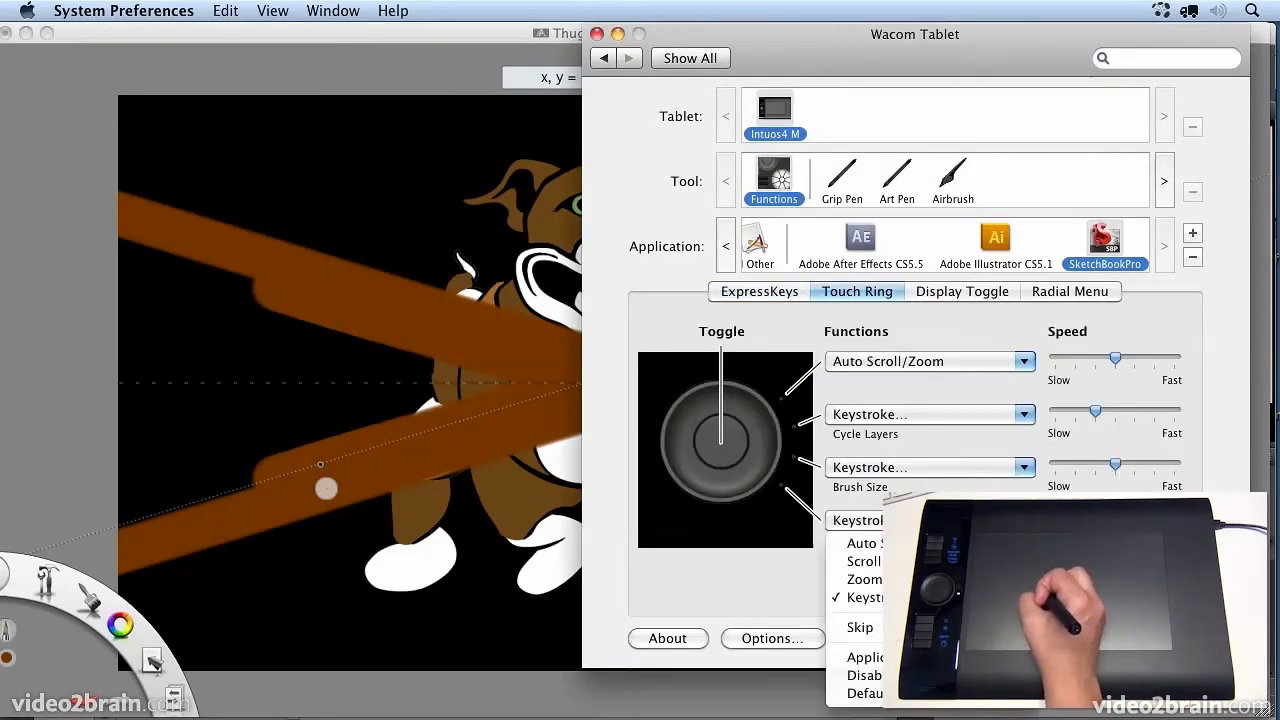
left_click(865, 597)
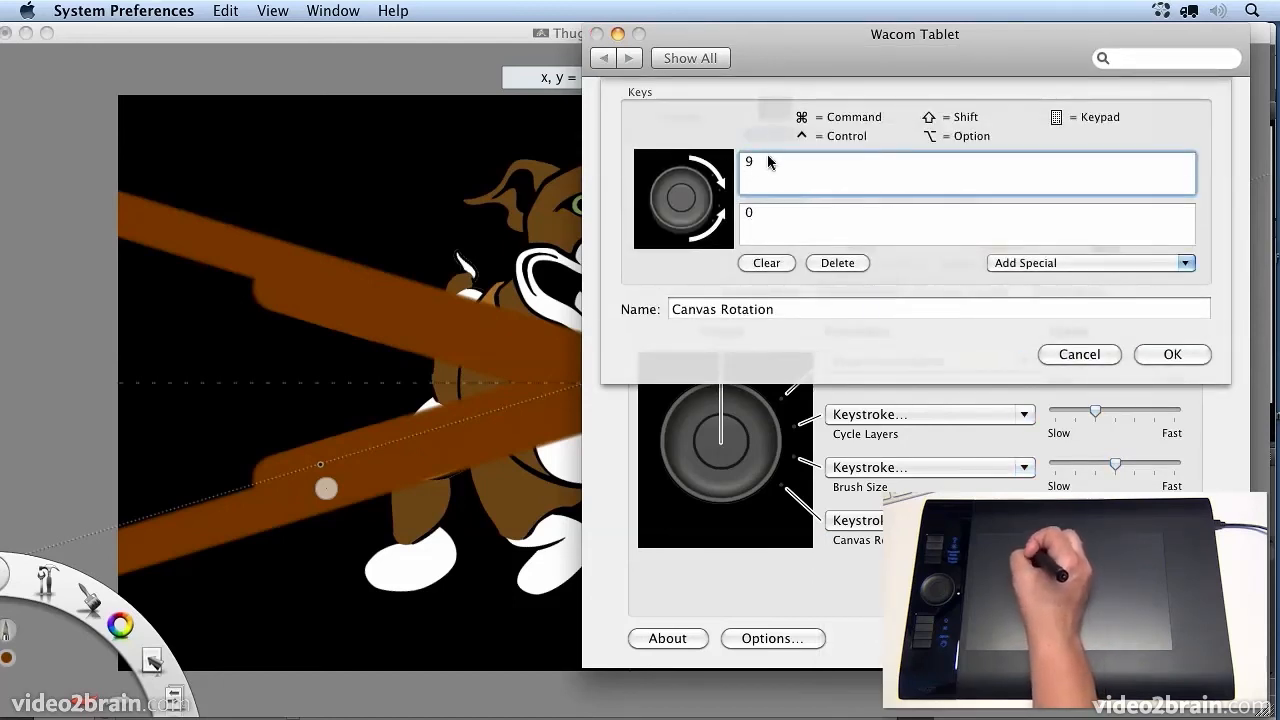
key("Return")
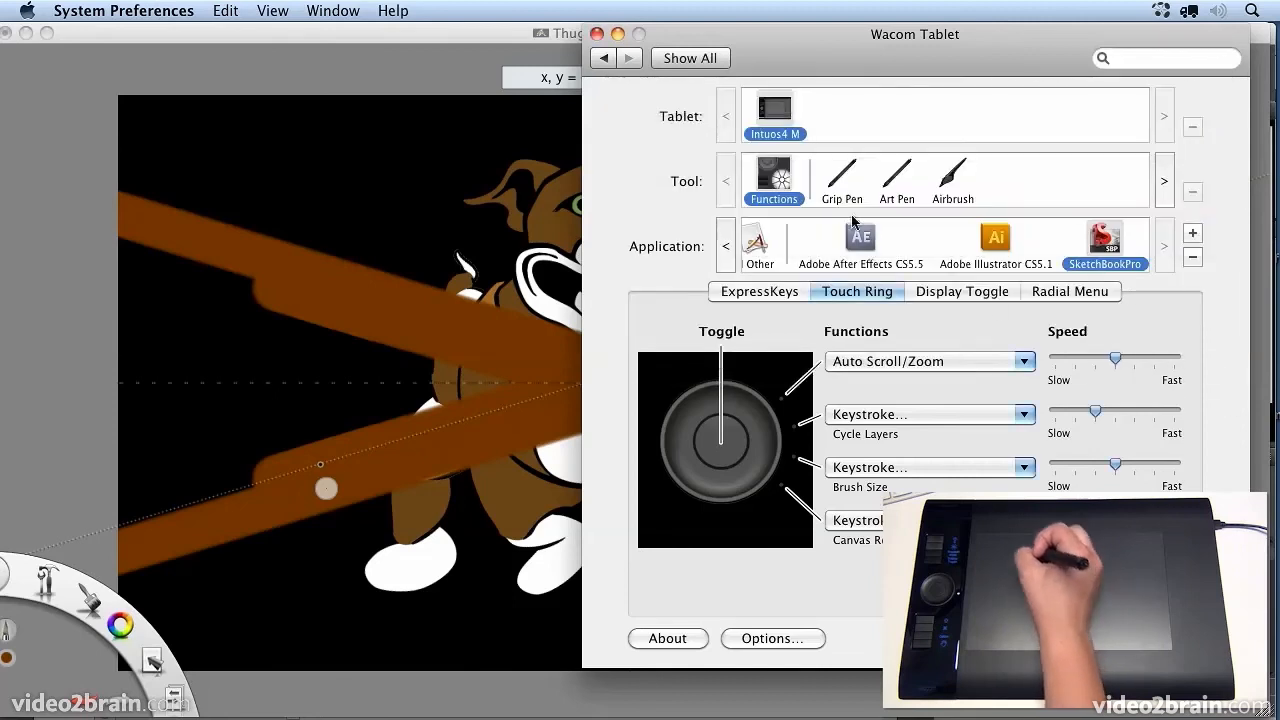
- Return to SketchBook Pro and rotate the canvas back and forth with the Touch Ring's Canvas Rotation function, ending tilted clockwise
left_click(597, 34)
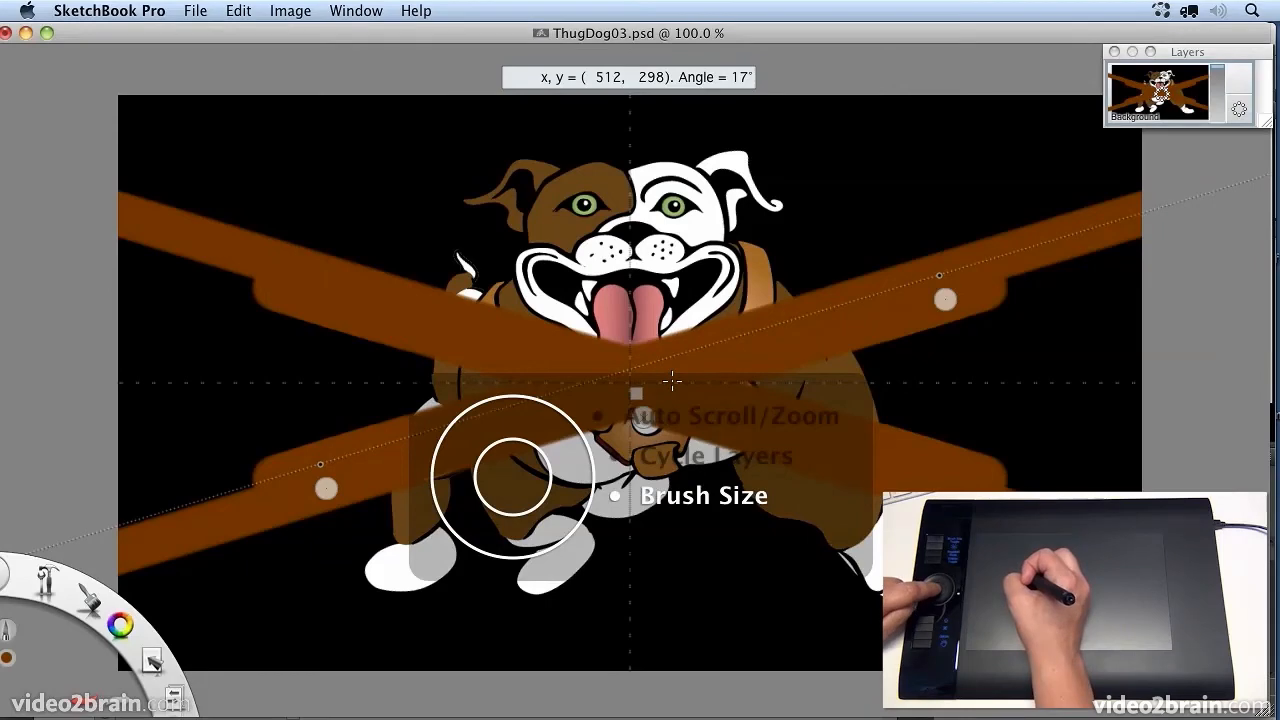
key("Left")
key("Left")
key("Left")
key("Left")
key("Left")
key("Left")
key("Left")
key("Right")
key("Right")
key("Right")
key("Right")
key("Right")
key("Right")
key("Right")
key("Right")
key("Right")
key("Right")
key("Right")
key("Right")
key("Right")
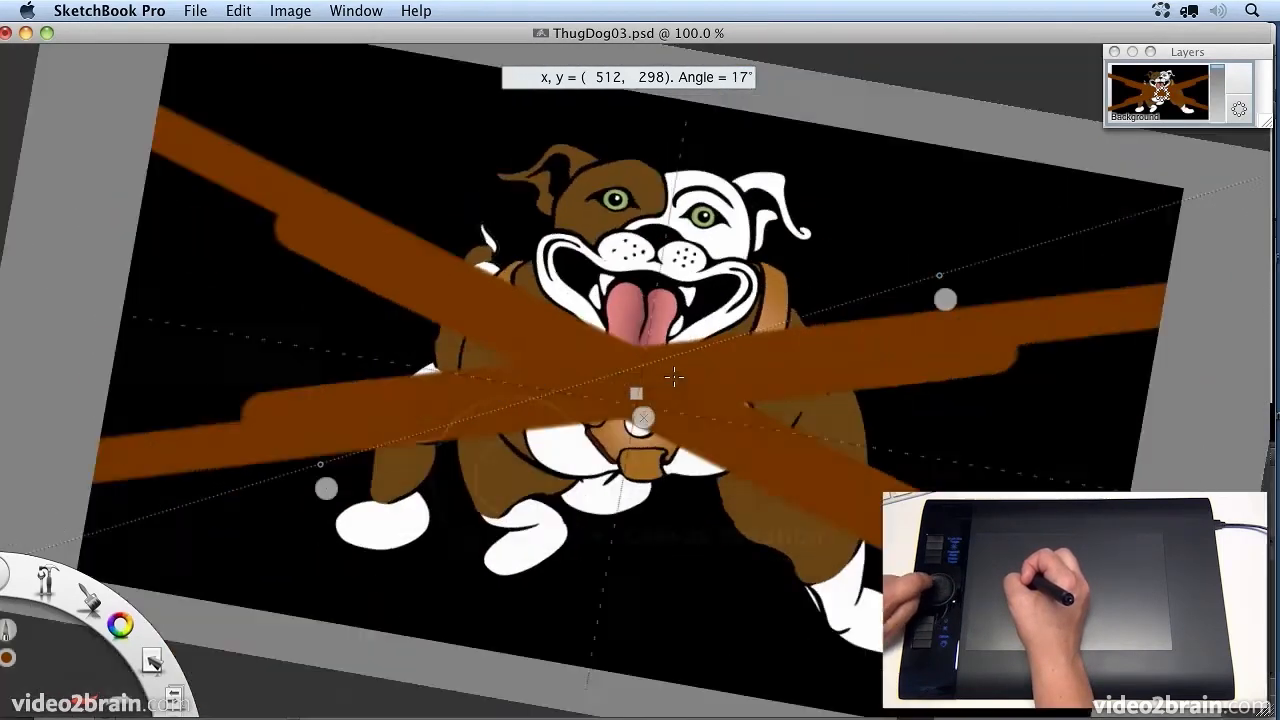
key("Left")
key("Left")
key("Left")
key("Left")
key("Left")
key("Left")
key("Left")
key("Left")
key("Left")
key("Left")
key("Left")
key("Left")
key("Left")
key("Left")
key("Left")
key("Left")
key("Left")
key("Left")
key("Left")
key("Left")
key("Right")
key("Right")
key("Right")
key("Right")
key("Right")
key("Right")
key("Right")
key("Right")
key("Right")
key("Right")
key("Right")
key("Right")
key("Right")
key("Right")
key("Right")
key("Right")
key("Right")
key("Right")
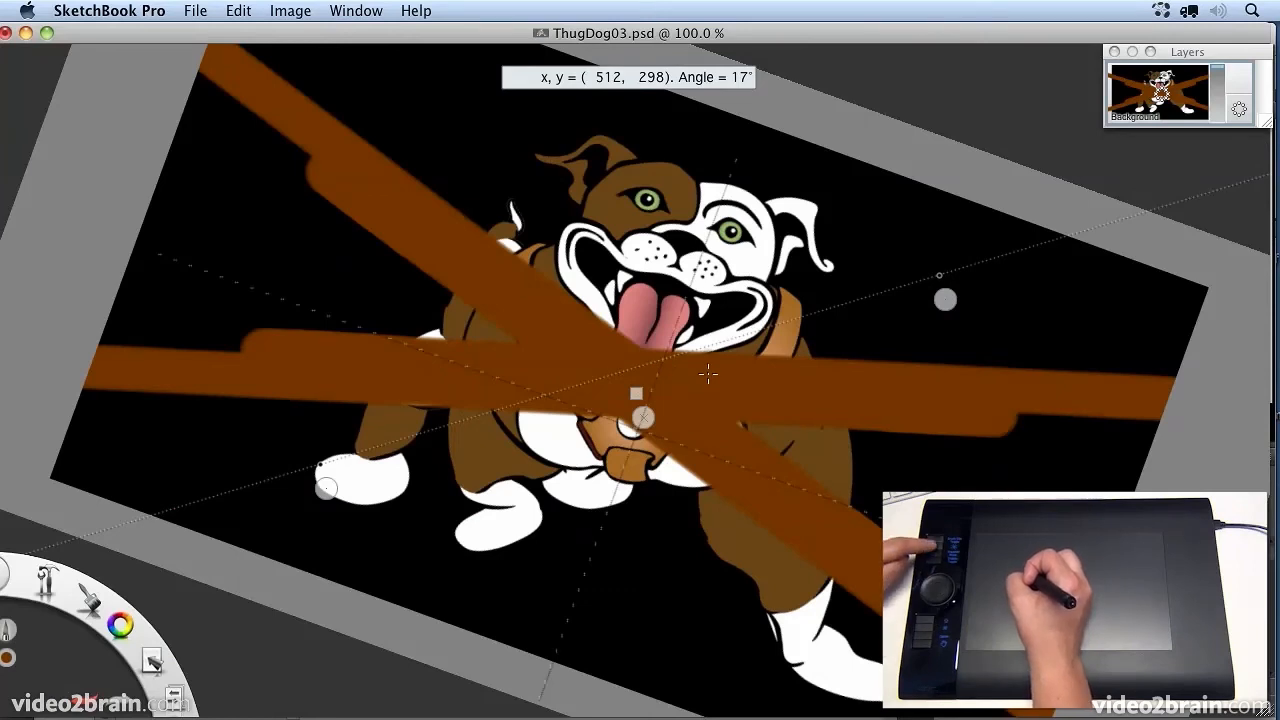
- Bring up the tablet's radial menu over the rotated canvas
key("space")
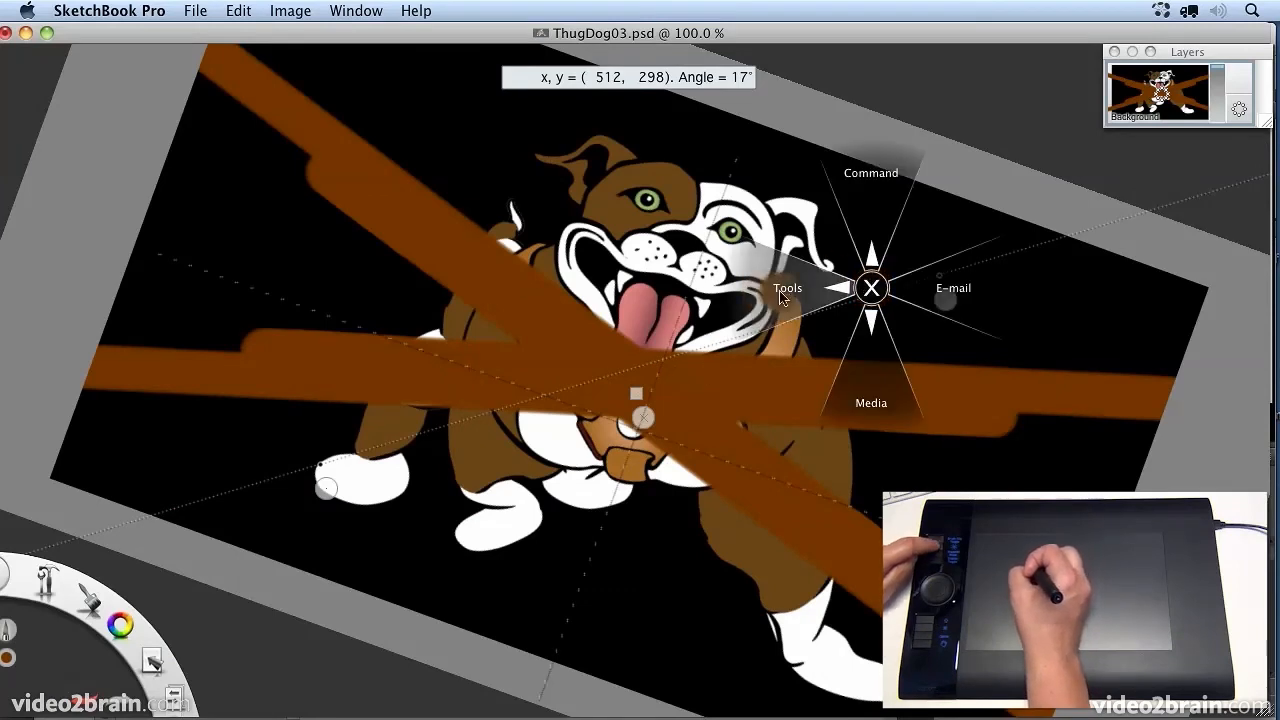